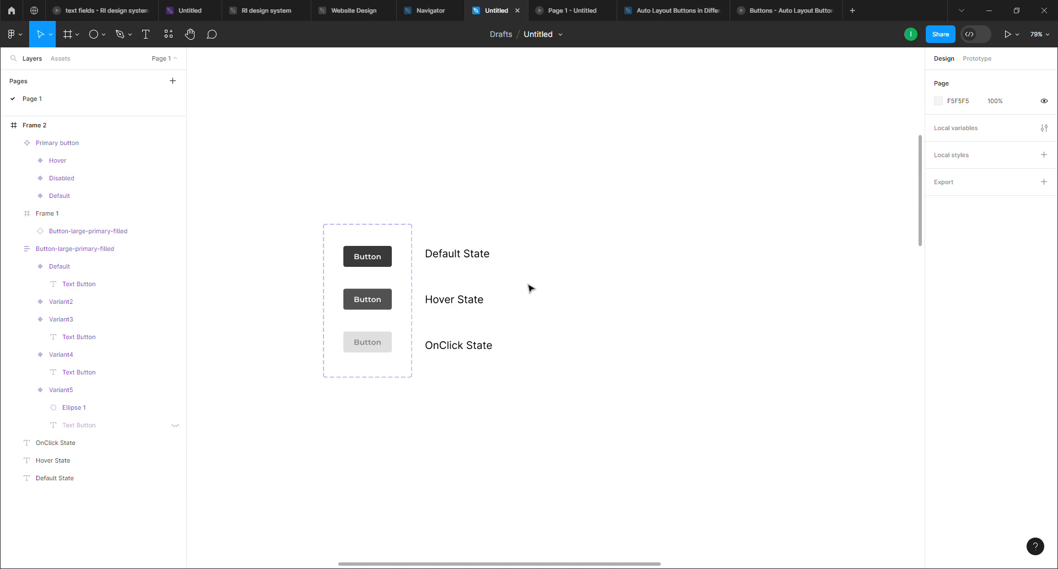
click(372, 270)
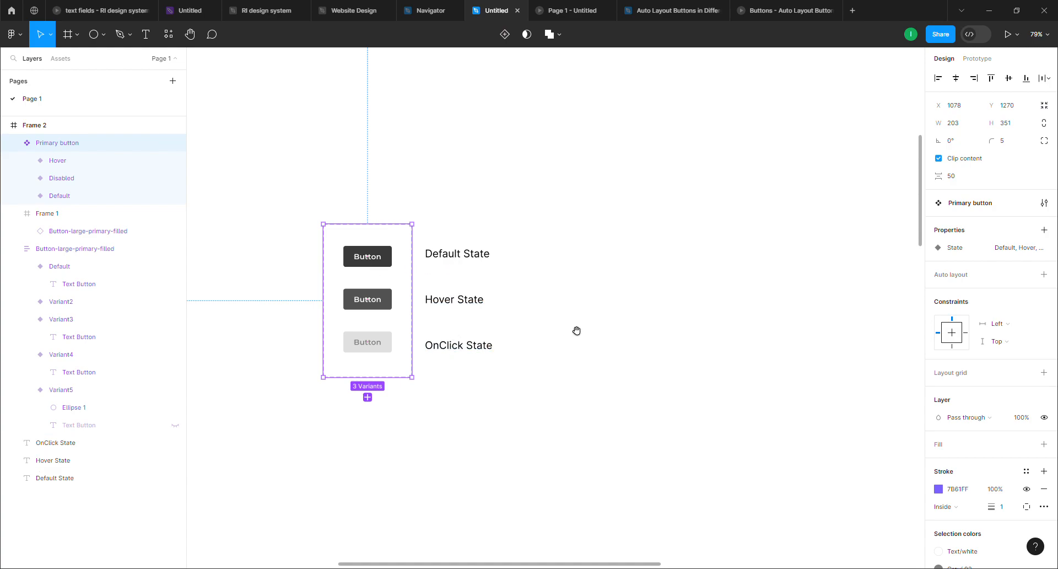
drag(576, 330, 544, 331)
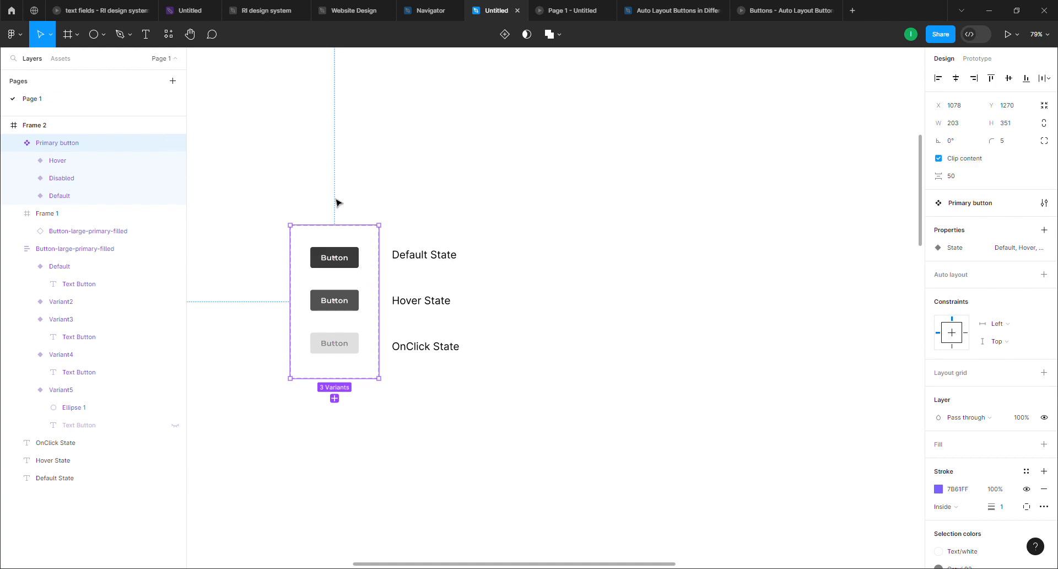
click(450, 188)
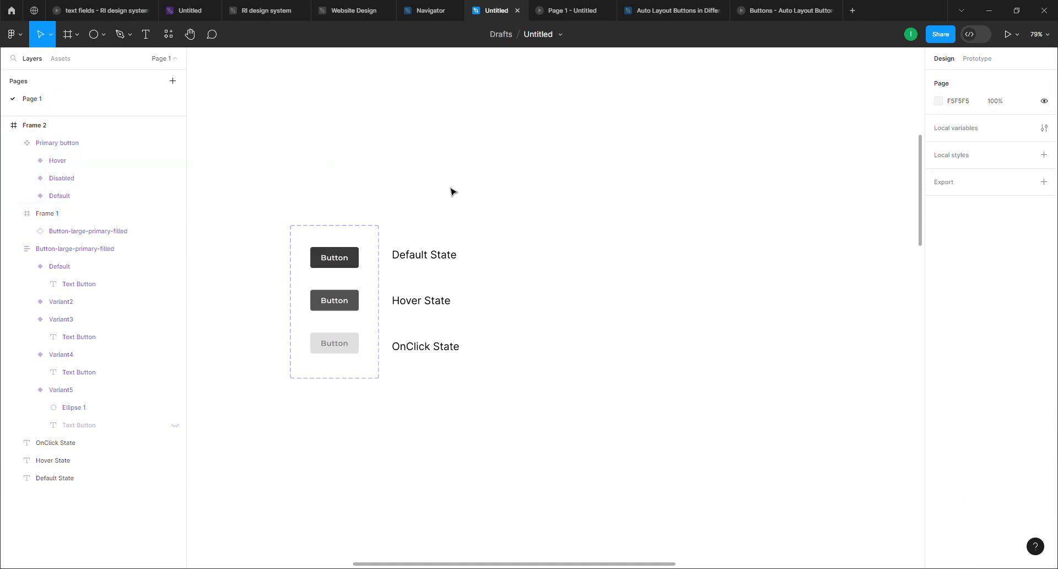
- Draw a rectangle about 138 wide in the empty space beside the state labels and set its height to 48
click(146, 43)
click(103, 35)
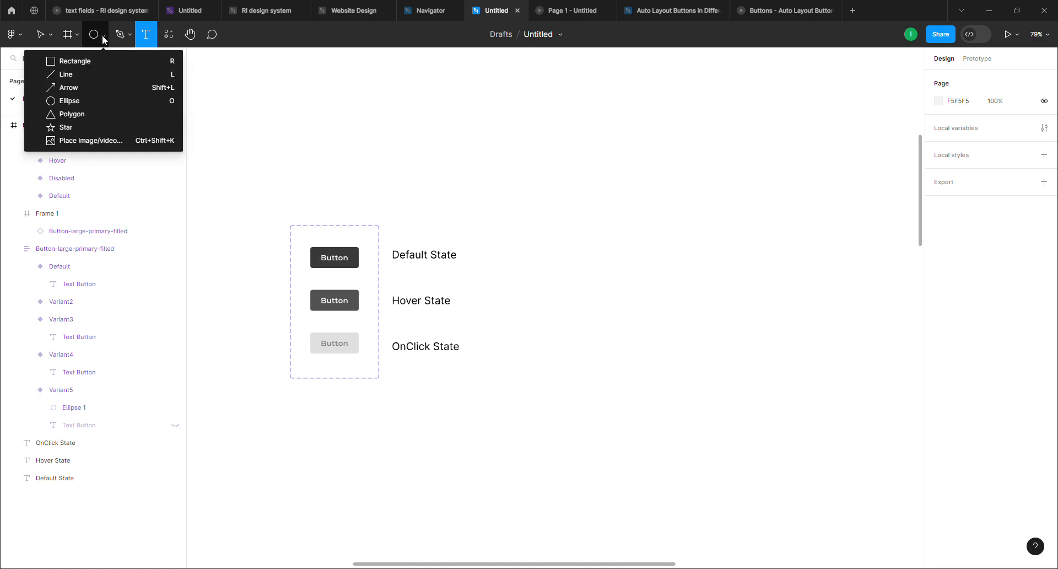
click(100, 61)
drag(571, 235, 632, 261)
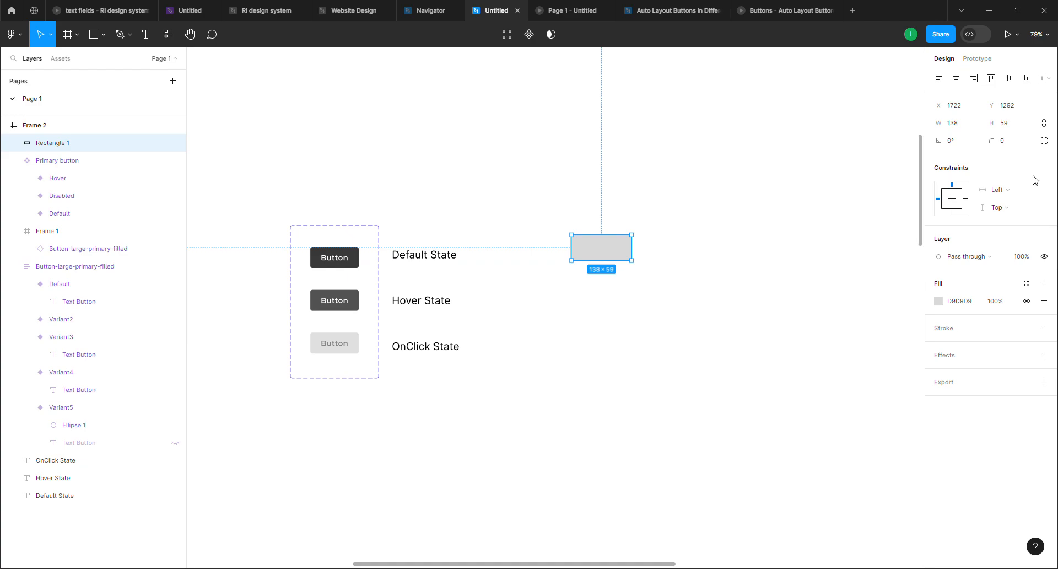
click(1006, 124)
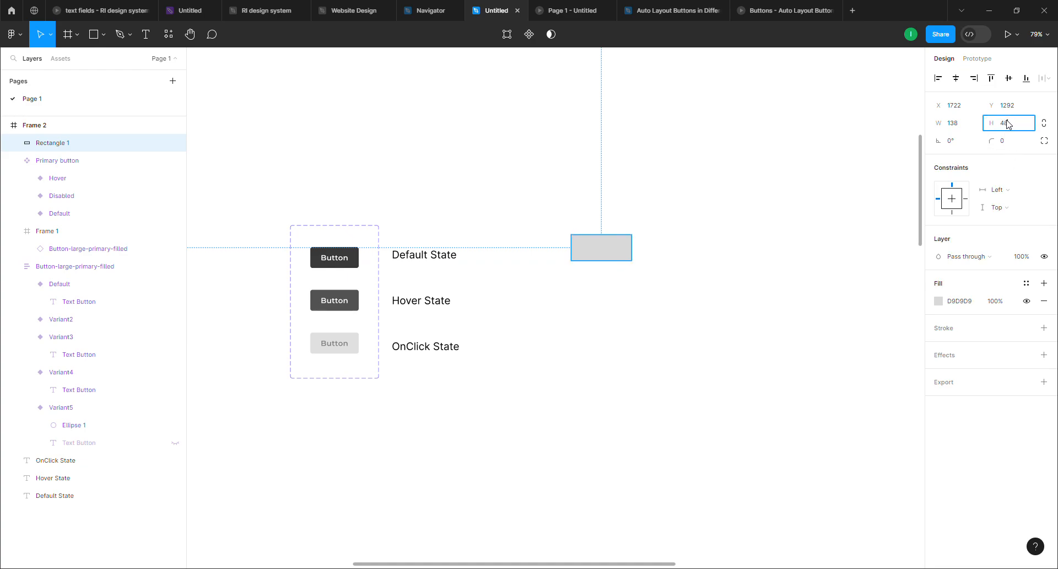
text(48)
key(Return)
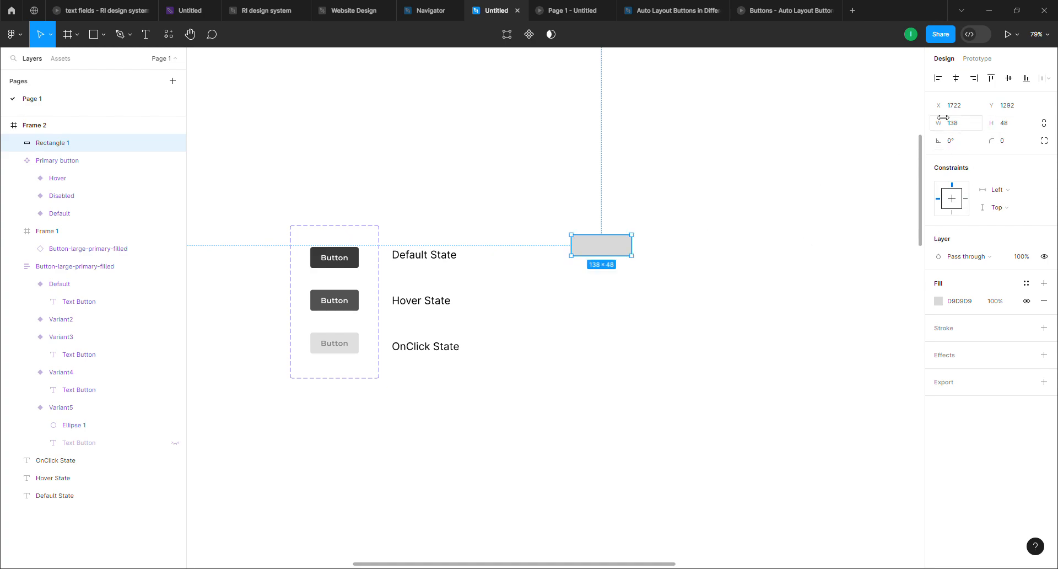
- Add the text "Button" on the grey rectangle
click(130, 35)
click(145, 34)
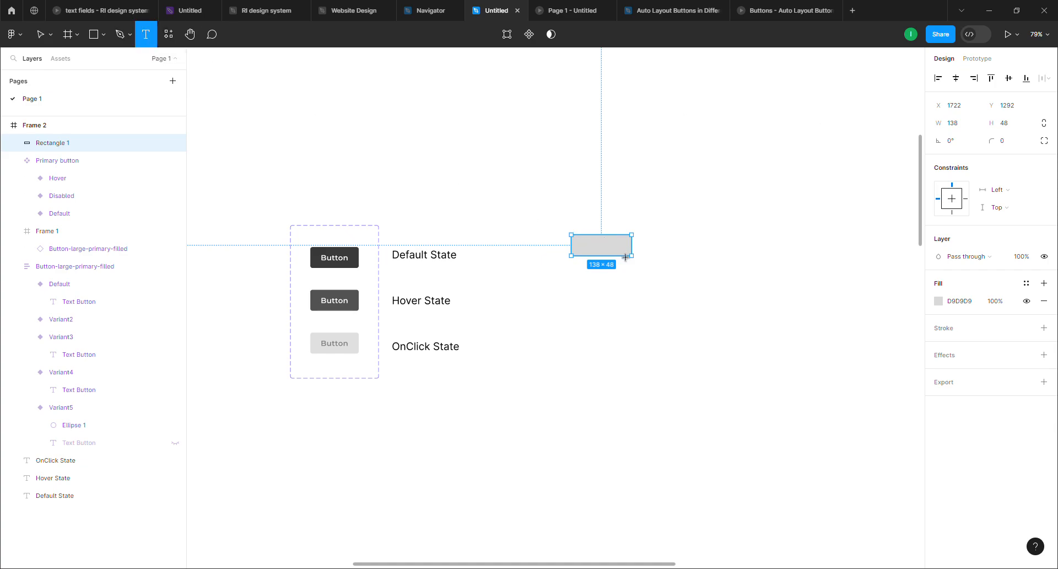
click(594, 251)
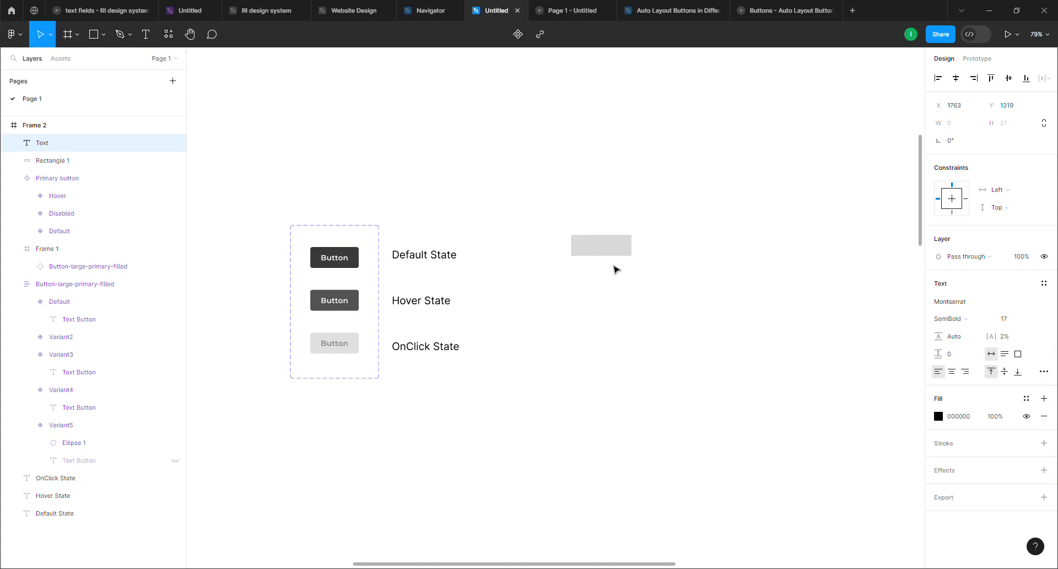
text(Button)
key(Escape)
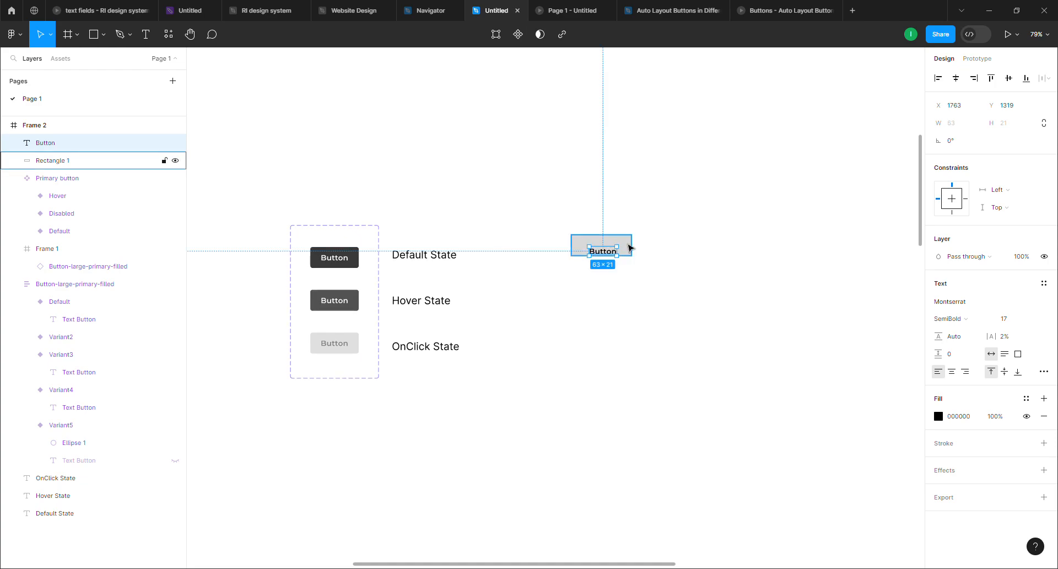
- Wrap the text and rectangle in an auto layout frame with 16 horizontal and 16 vertical padding
shift+click(630, 247)
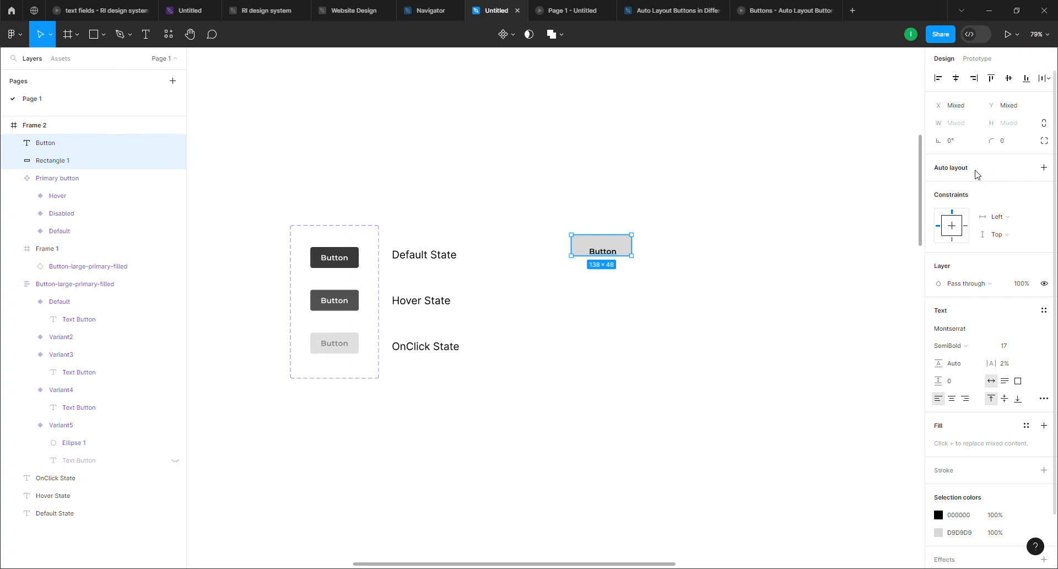
key(shift+a)
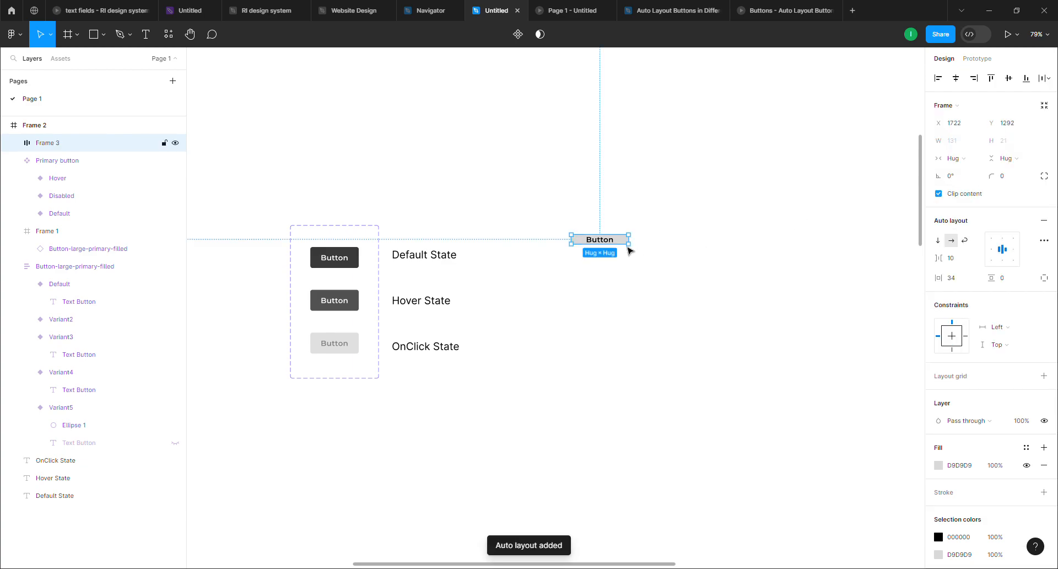
click(960, 281)
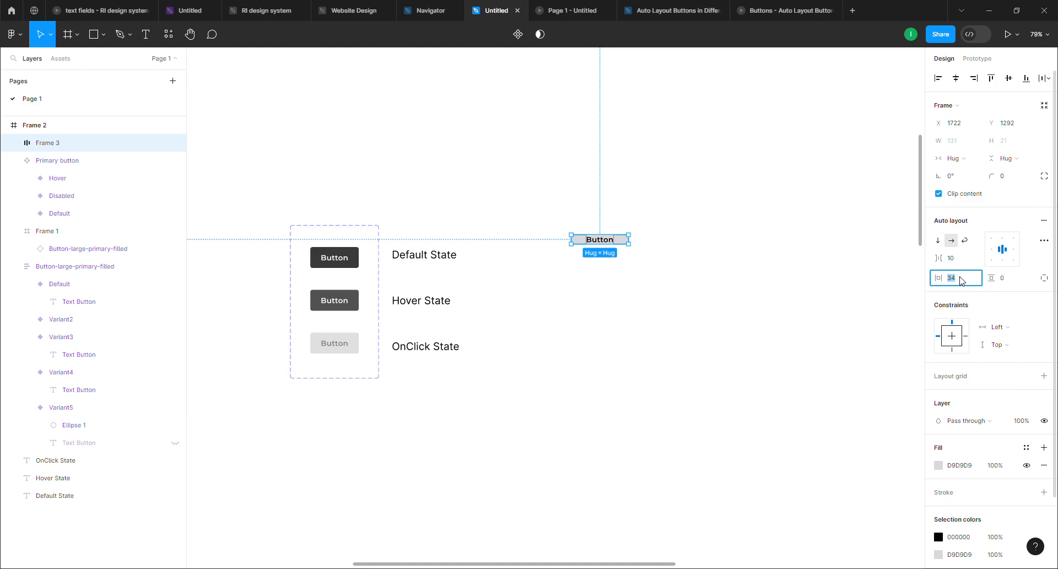
text(16)
key(Return)
click(961, 259)
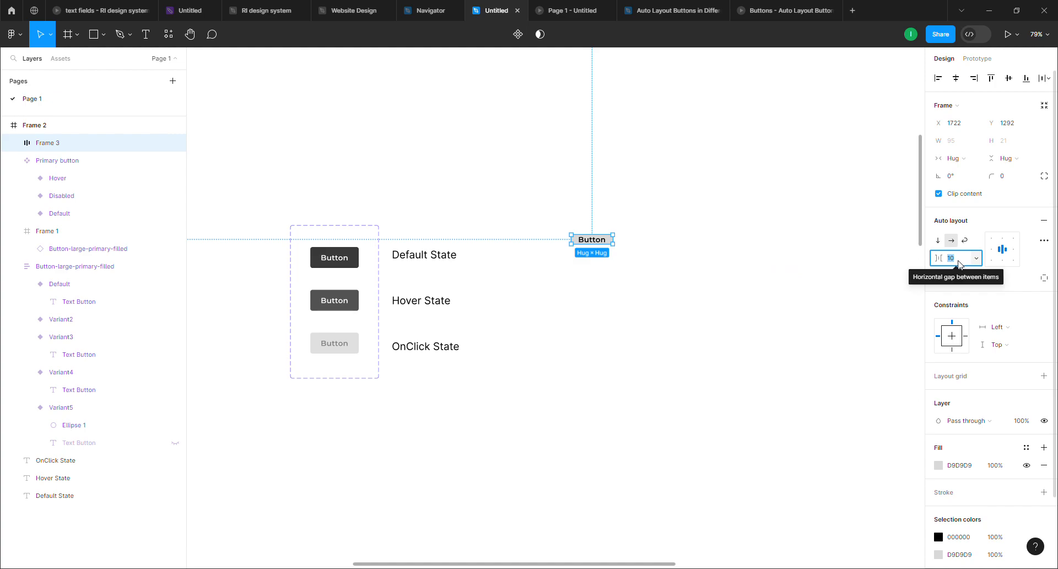
click(1006, 280)
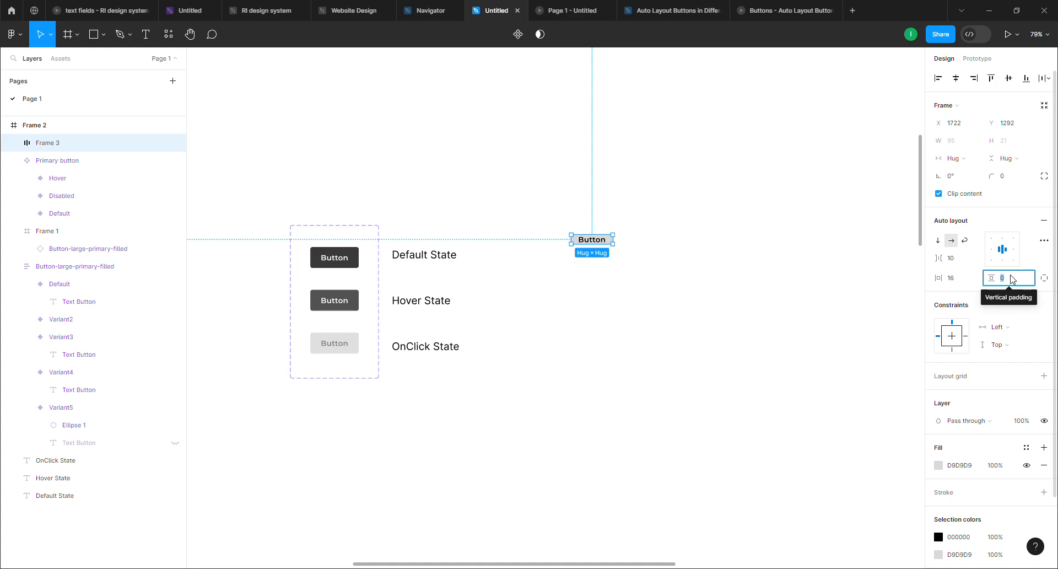
text(16)
key(Return)
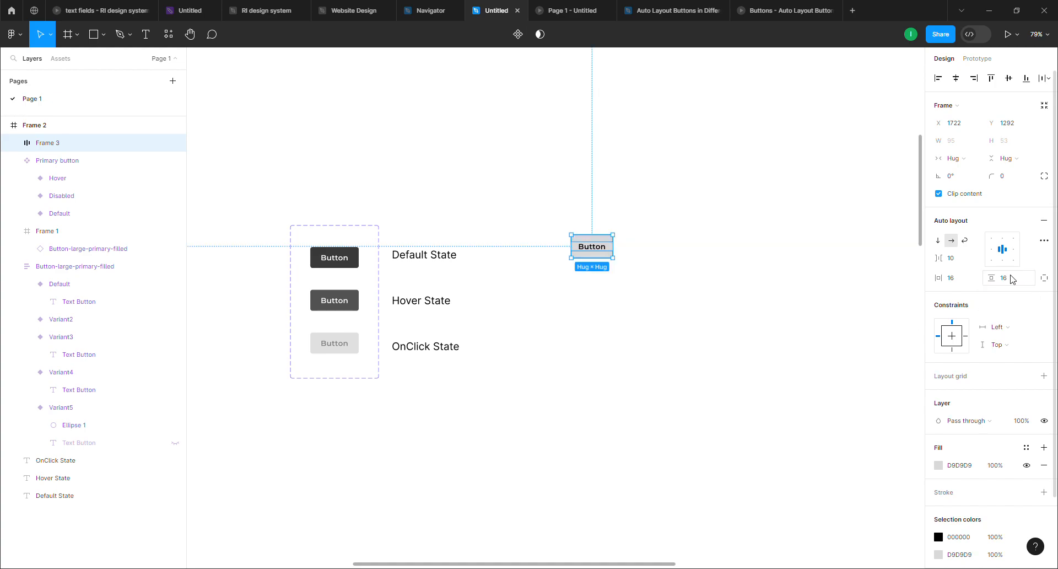
- Try corner radii of 8 and 16 on the new button frame
click(1012, 178)
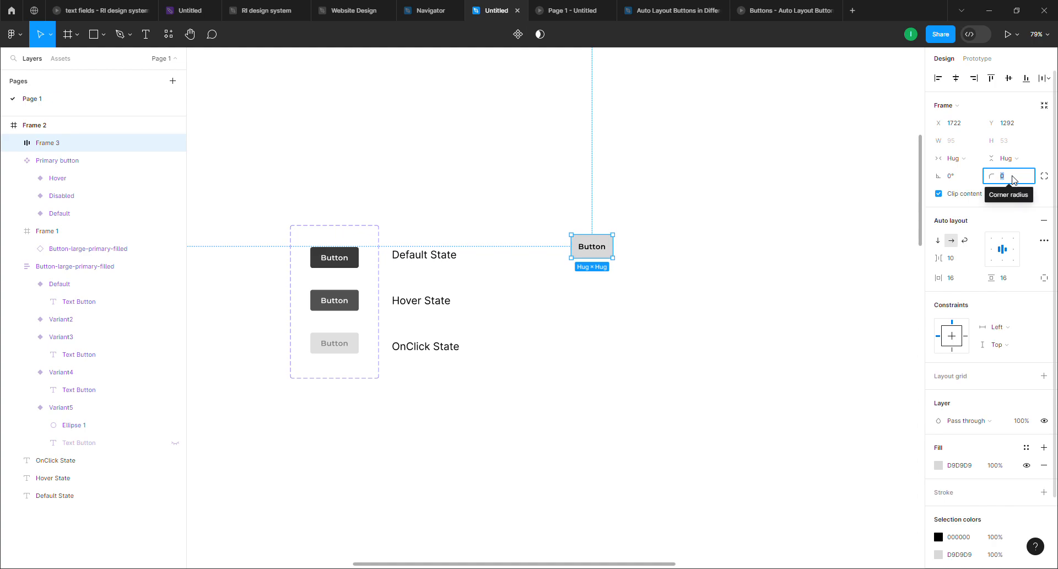
text(8)
key(Return)
click(1008, 175)
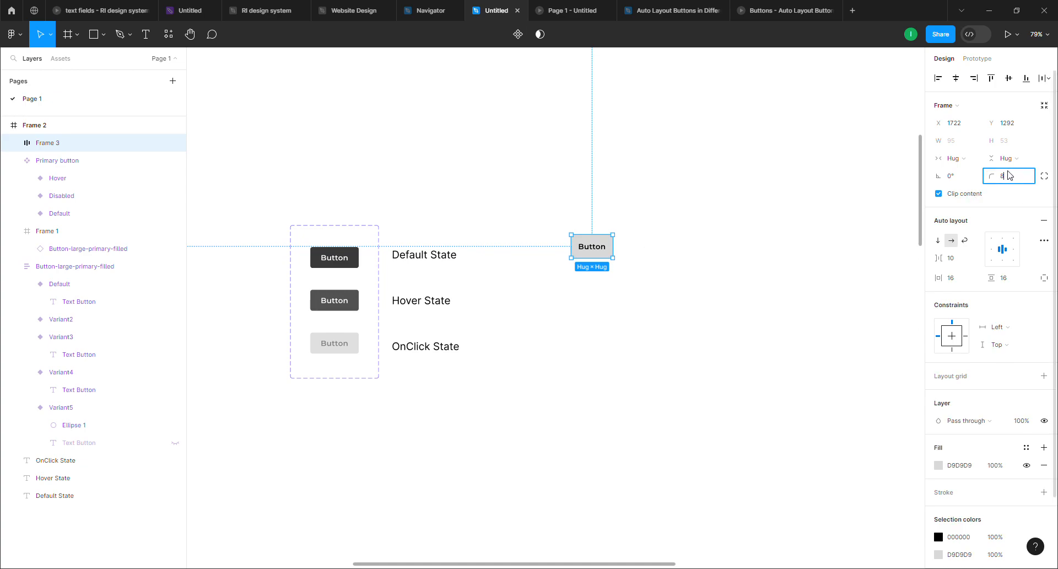
text(16)
key(Return)
- Raise the button frame's corner radius stepwise to 30
scroll(612, 250, up, 5)
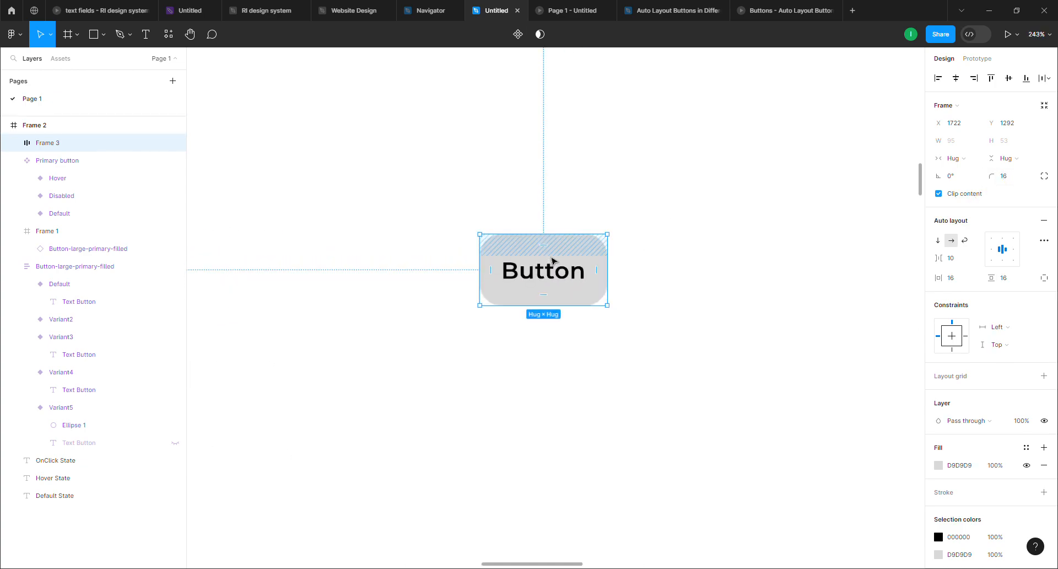
click(1014, 176)
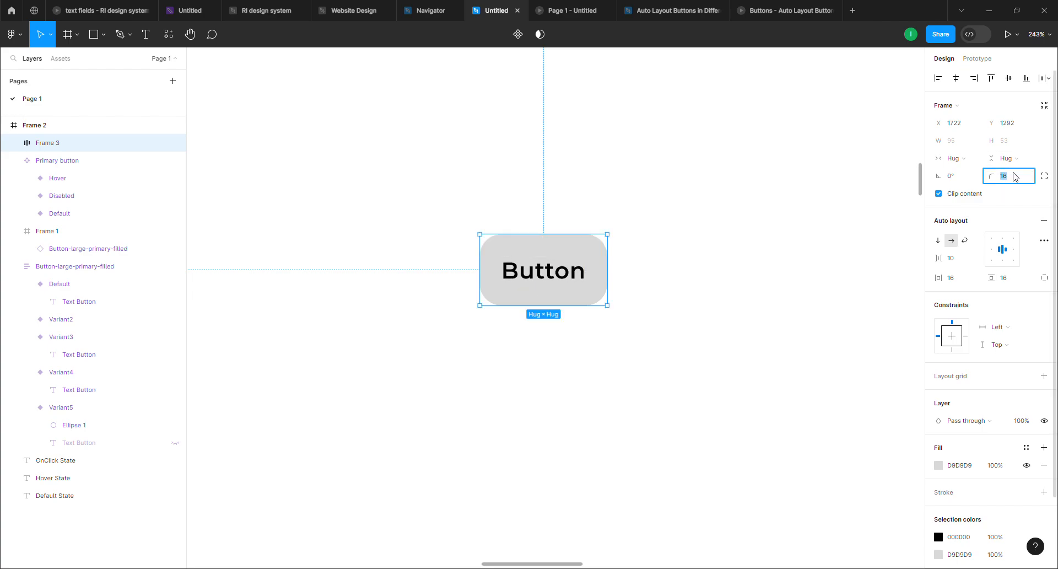
key(Up)
key(Up)
key(Up)
key(Up)
key(Up)
key(Up)
key(Up)
key(Up)
key(Up)
key(Up)
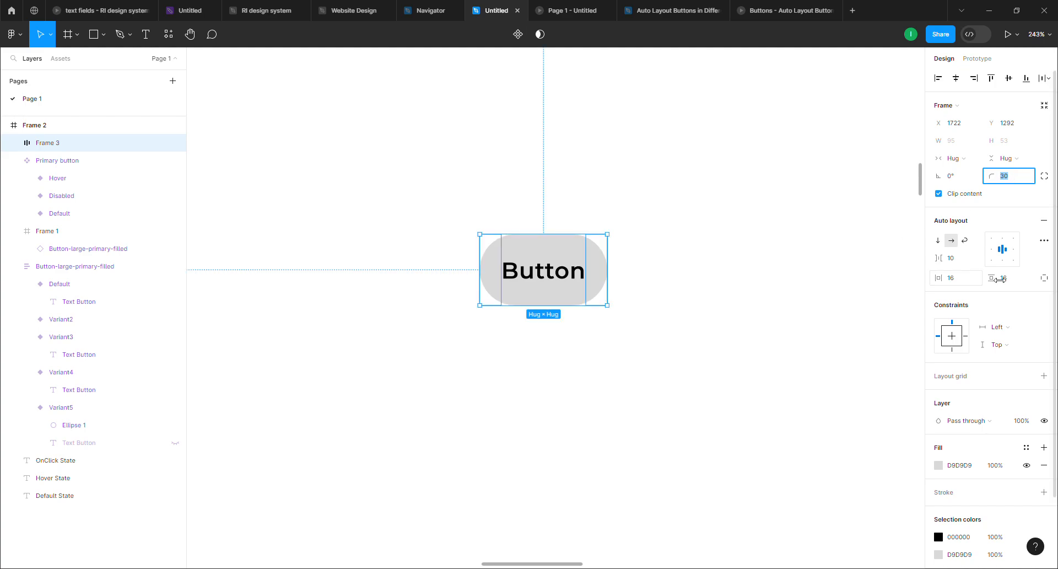
- Set the button frame's horizontal padding to 32
click(962, 282)
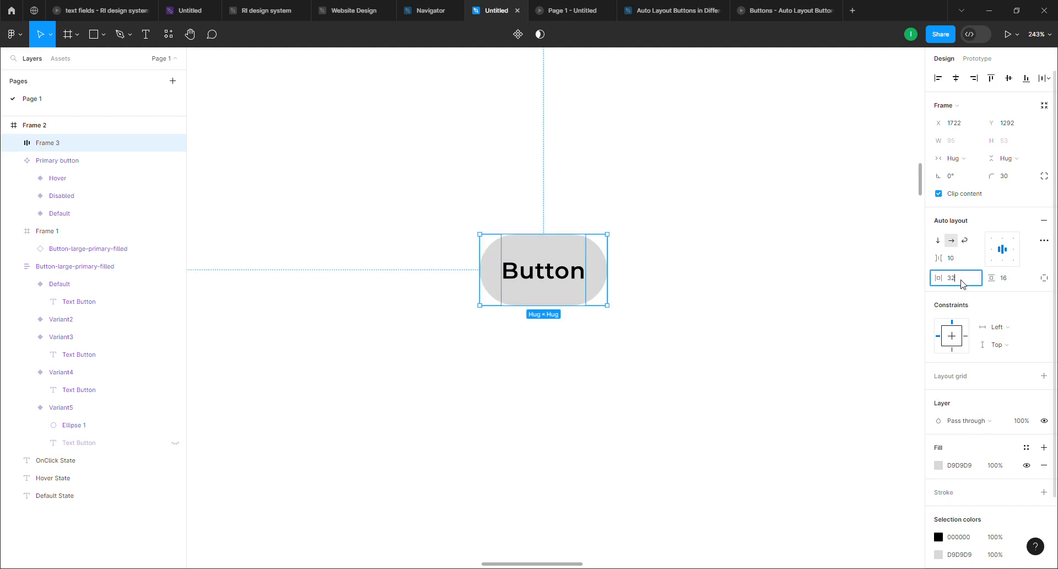
key(Return)
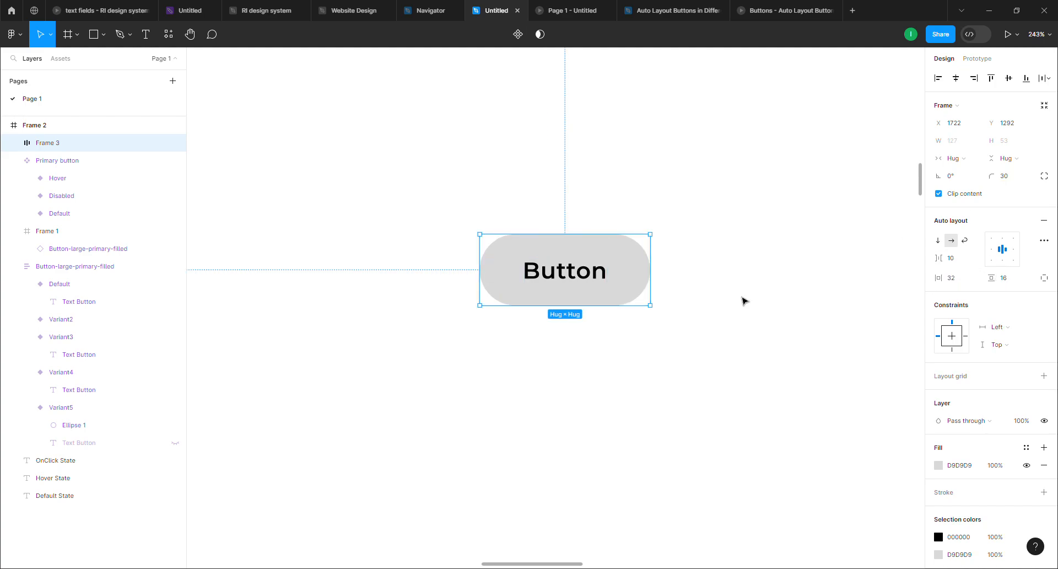
click(728, 307)
scroll(654, 320, down, 3)
- Set the rounded button frame's corner radius to 32
click(647, 278)
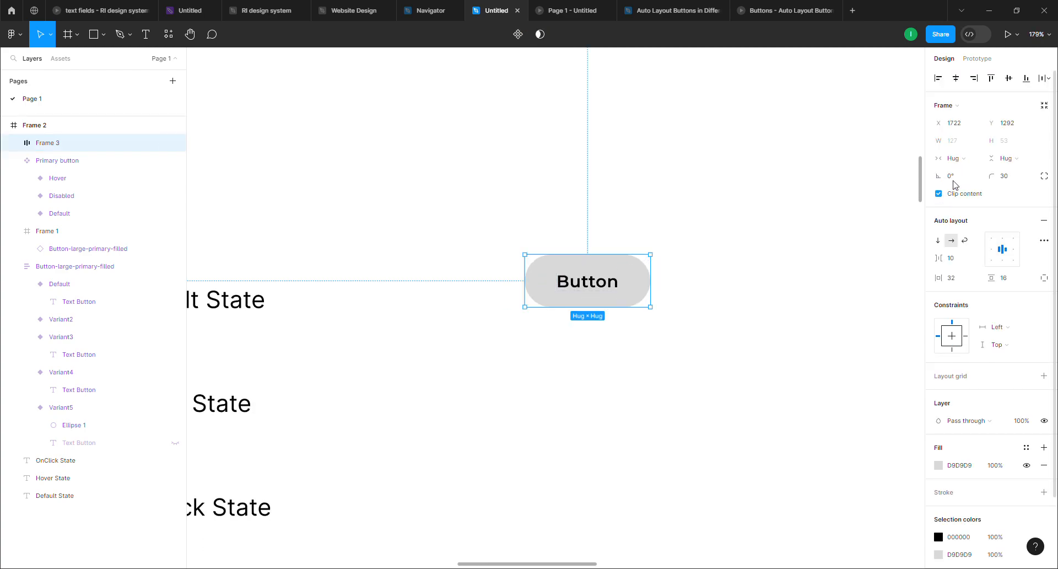
click(1017, 177)
text(32)
key(Return)
scroll(608, 281, up, 2)
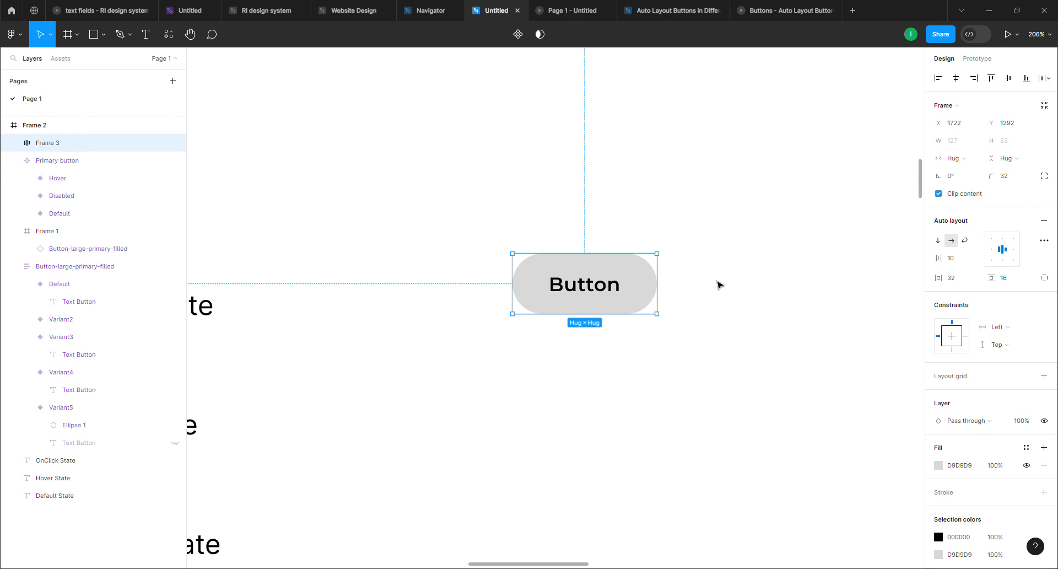
scroll(699, 293, down, 3)
click(714, 302)
click(650, 298)
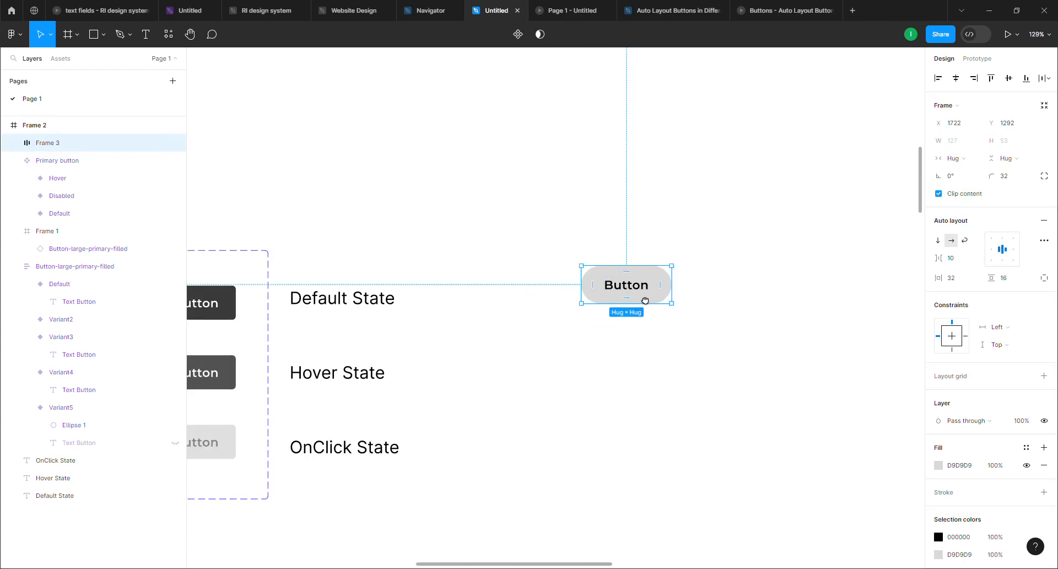
- Turn the button frame into a component with a variant property and add a second variant
drag(642, 298, 739, 304)
scroll(959, 462, down, 2)
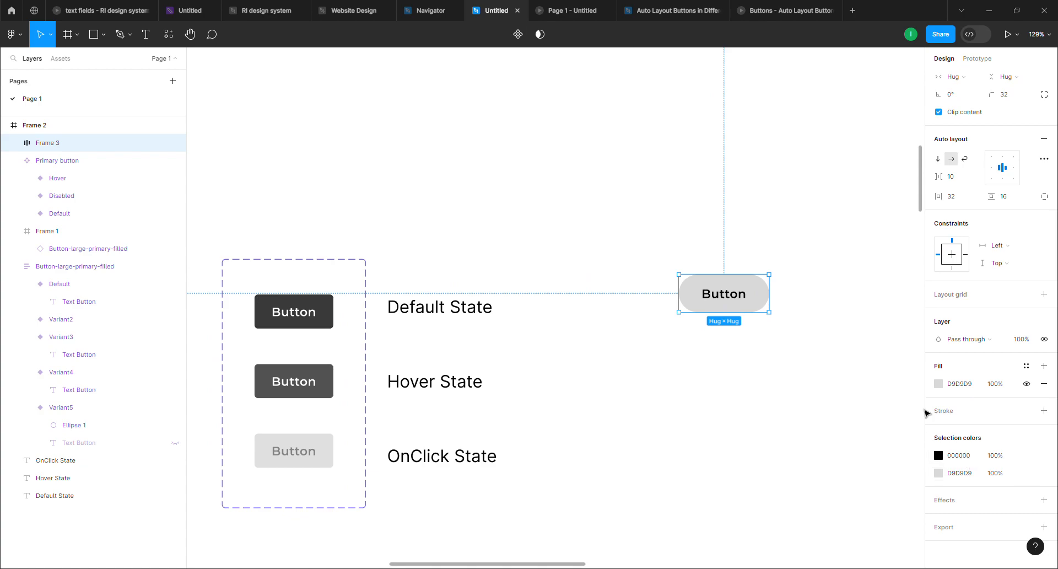
click(518, 35)
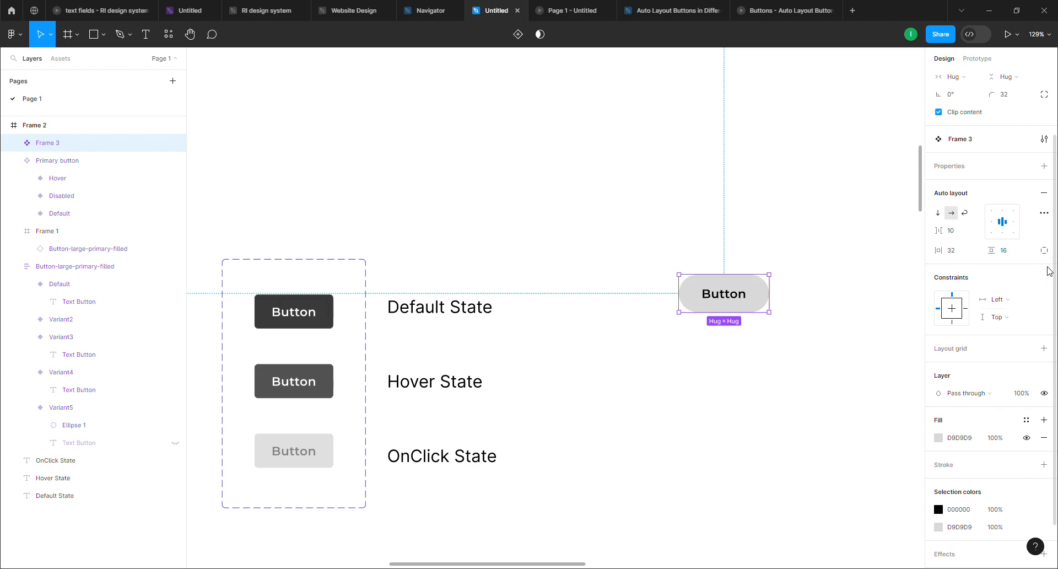
click(1043, 166)
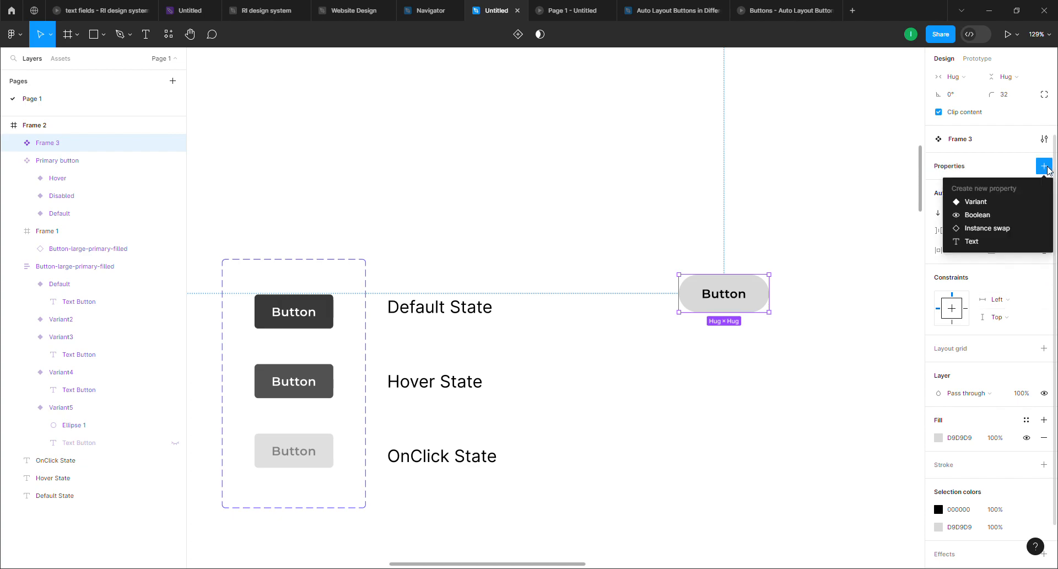
click(986, 202)
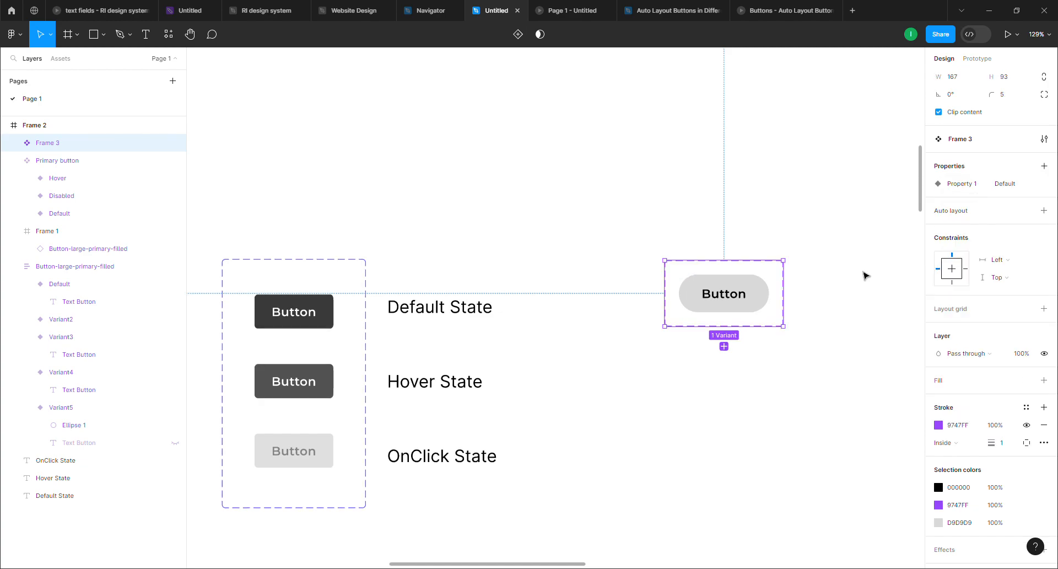
click(724, 346)
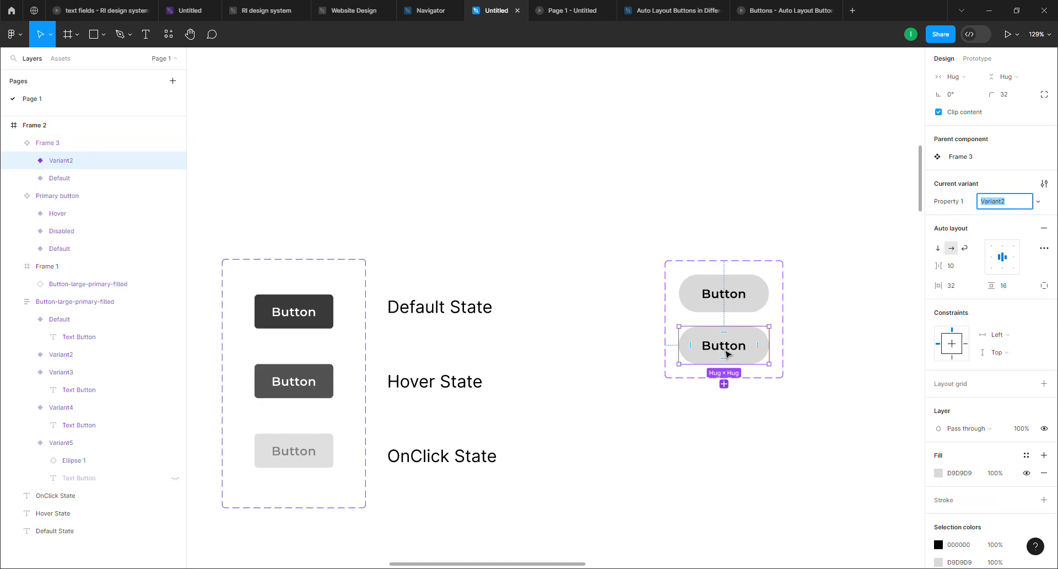
- Fill the new component's Default variant with the dark grey 393939 sampled from the existing Default State button
click(742, 300)
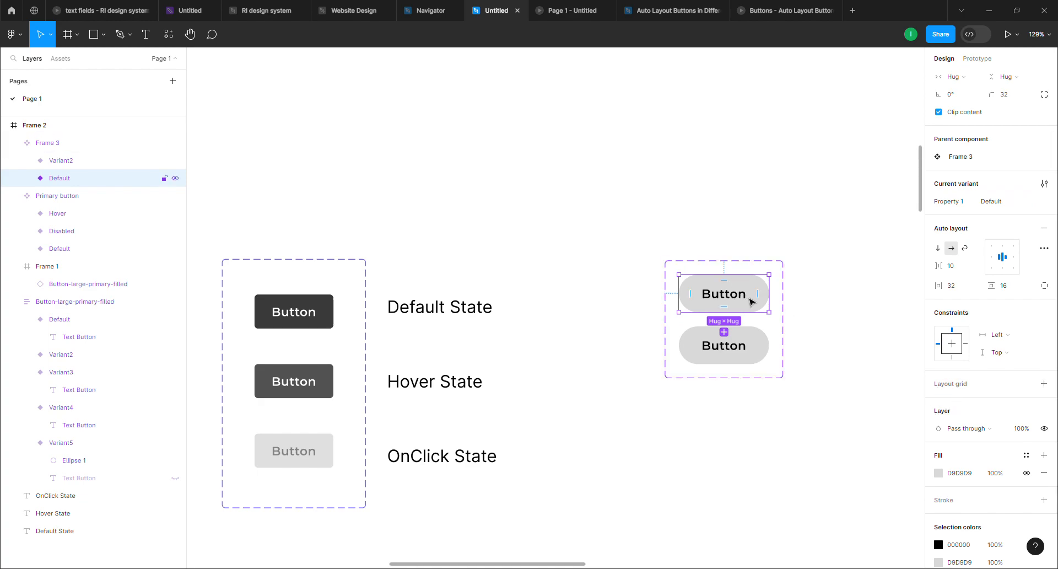
scroll(959, 502, down, 2)
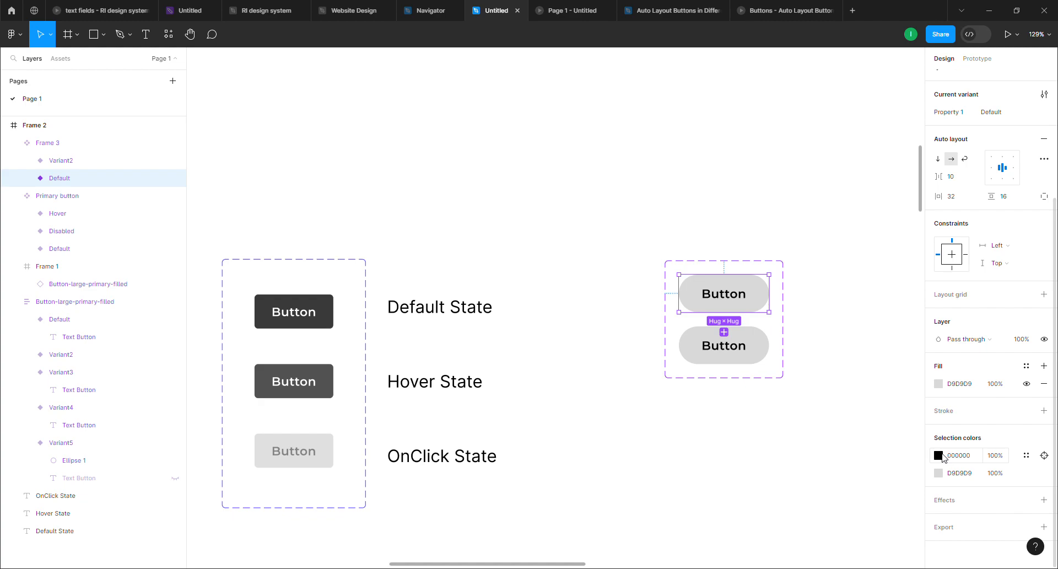
click(939, 385)
click(809, 437)
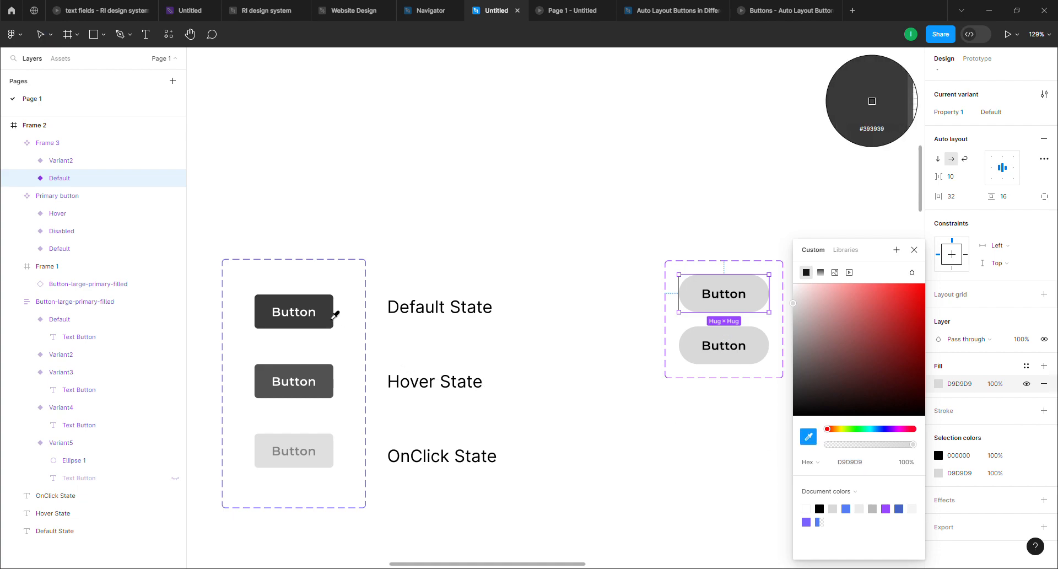
click(337, 312)
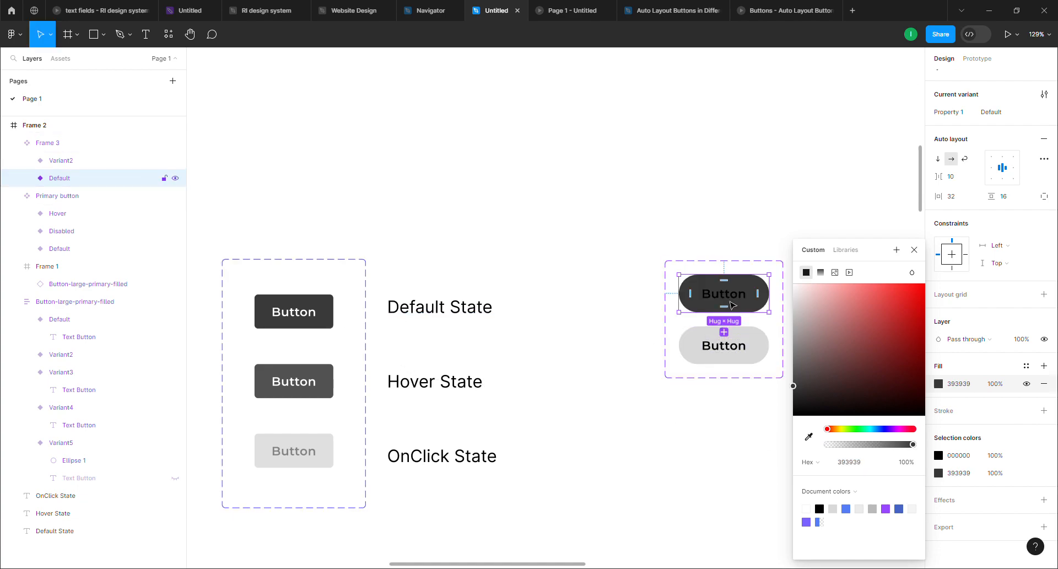
click(938, 473)
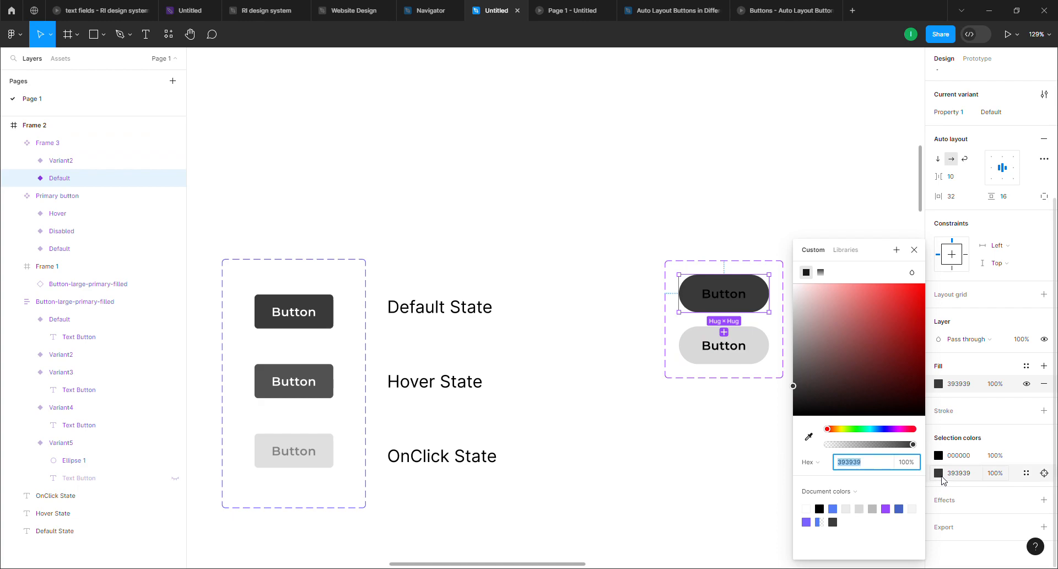
drag(804, 382, 782, 269)
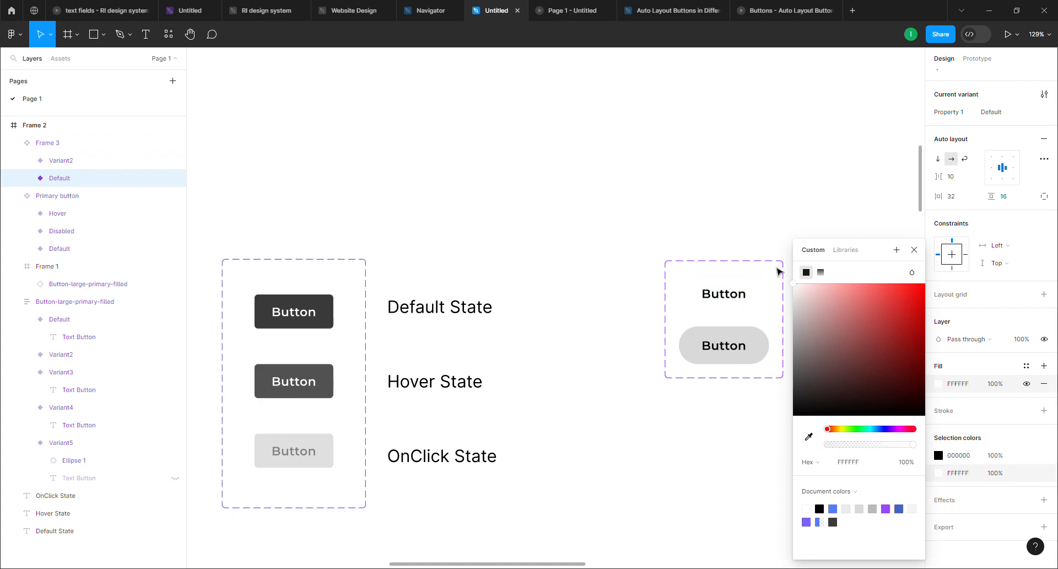
click(808, 436)
click(324, 309)
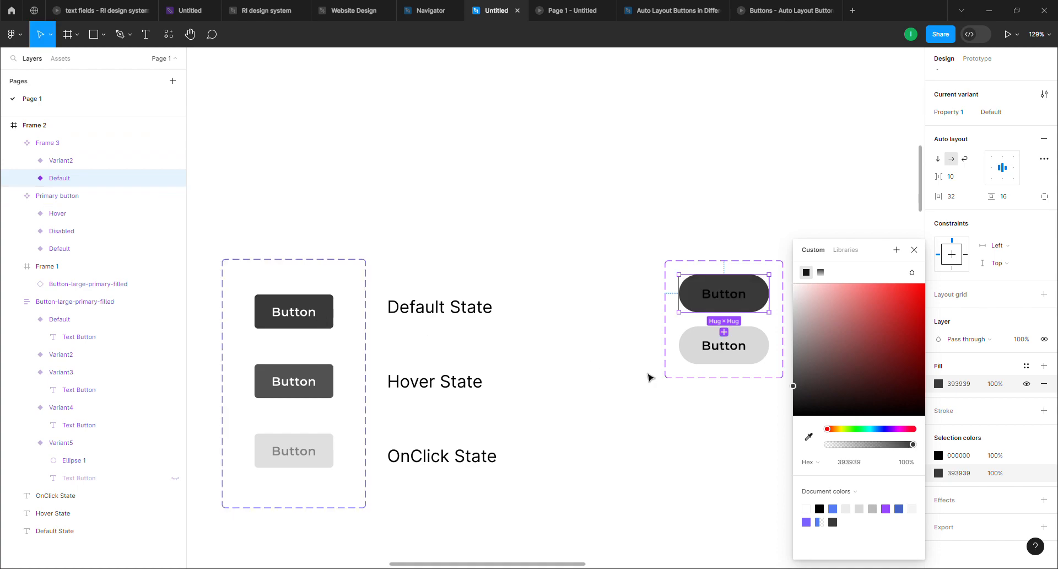
- Set the text color of the new component's Default variant to white FFFFFF
click(939, 455)
click(810, 437)
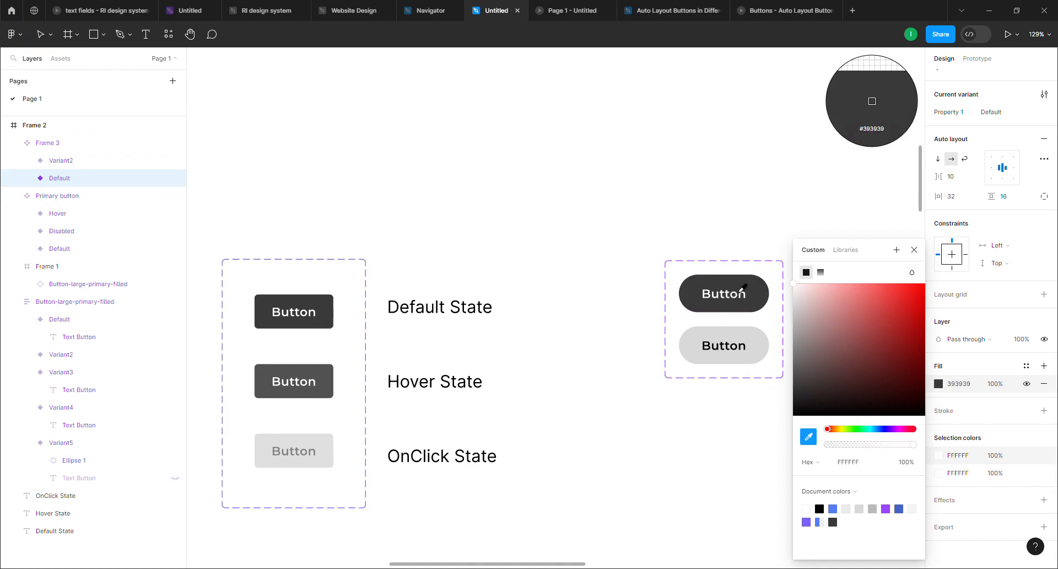
click(832, 303)
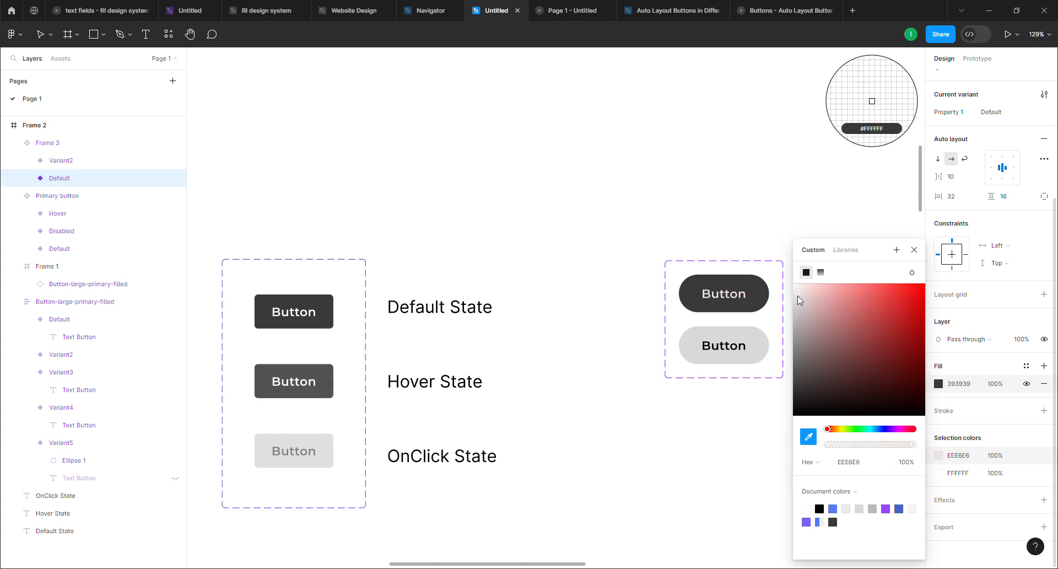
click(762, 251)
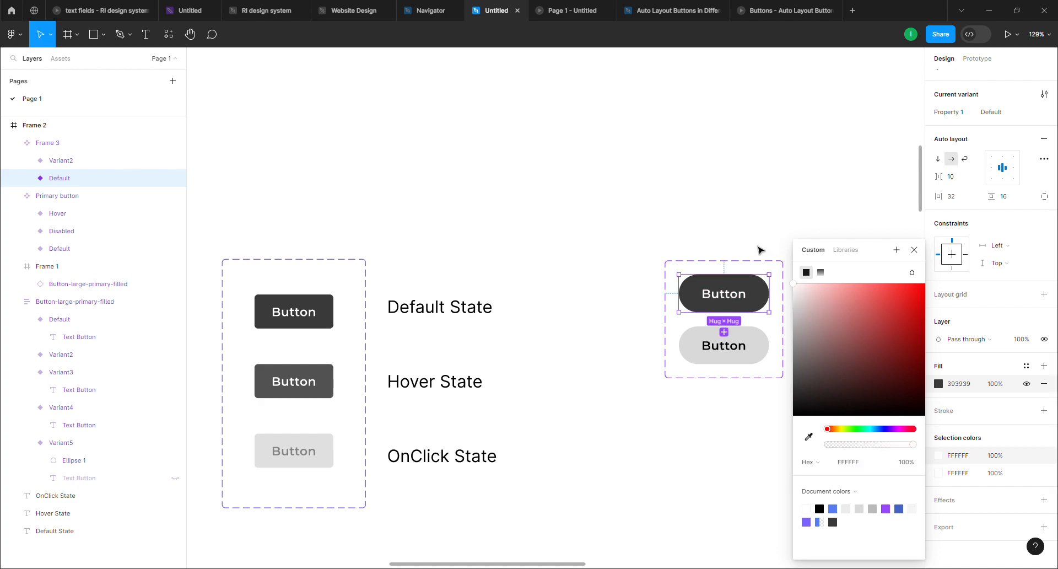
click(761, 248)
- Fill the second variant with 525252 sampled from the existing Hover State button and set its text color to white FFFFFF
click(733, 343)
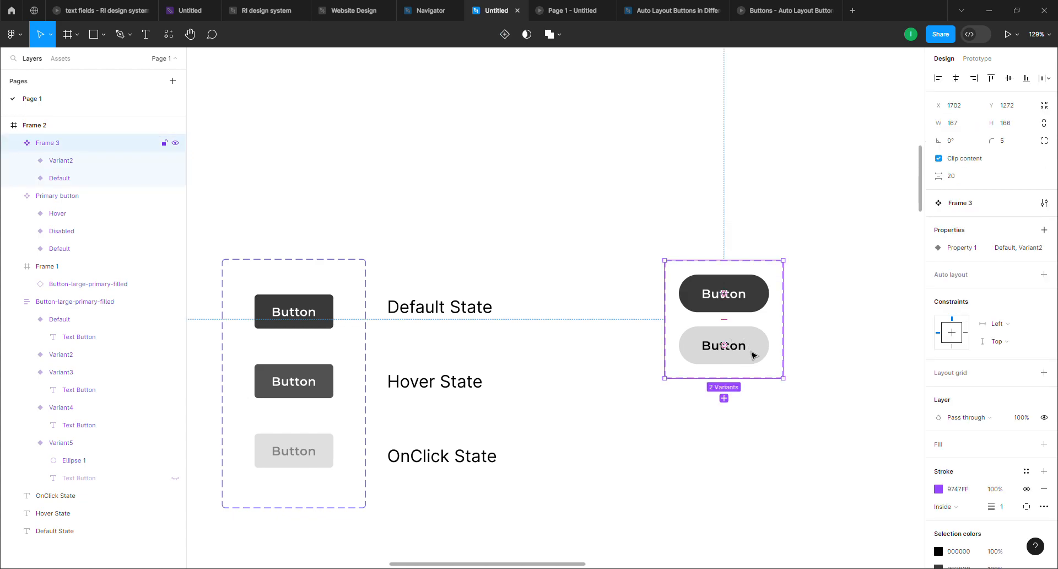
click(750, 352)
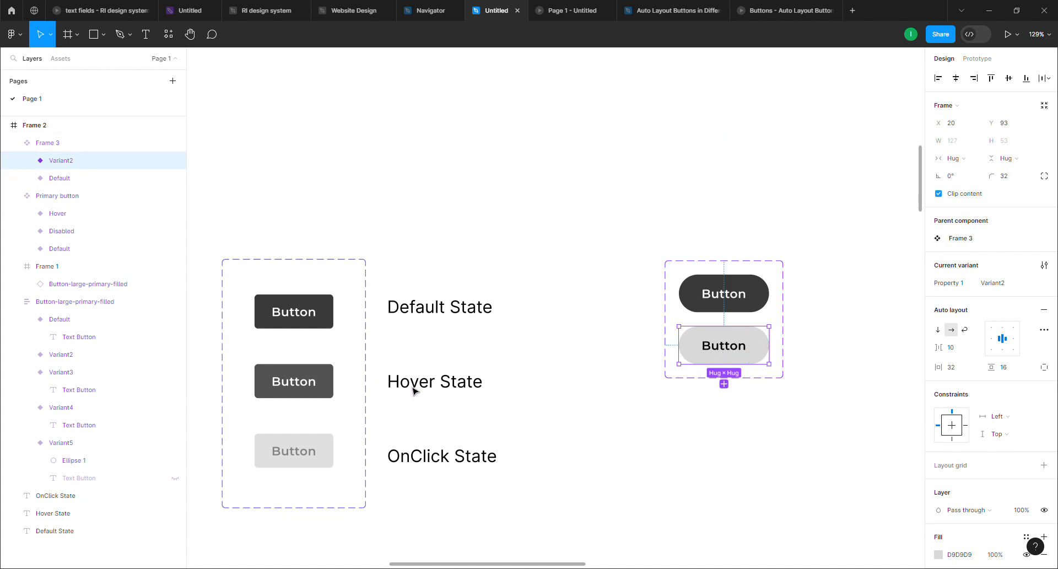
scroll(953, 468, down, 2)
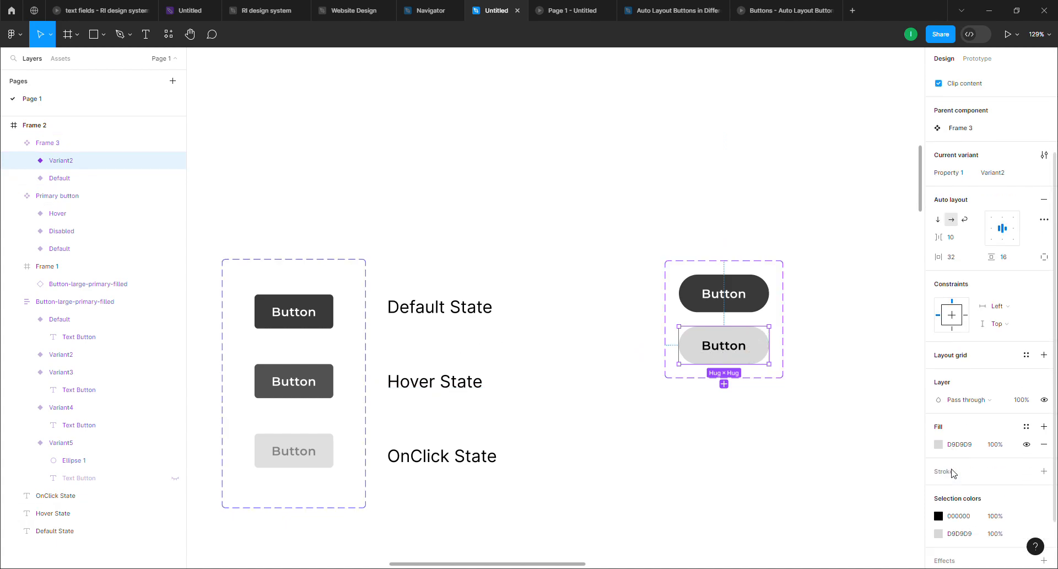
click(938, 444)
click(809, 437)
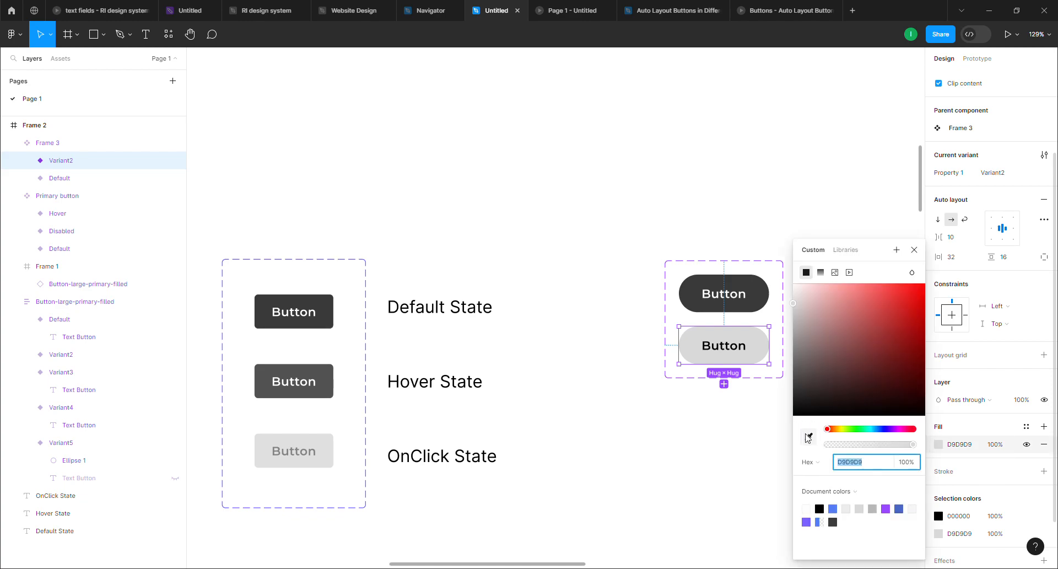
click(332, 386)
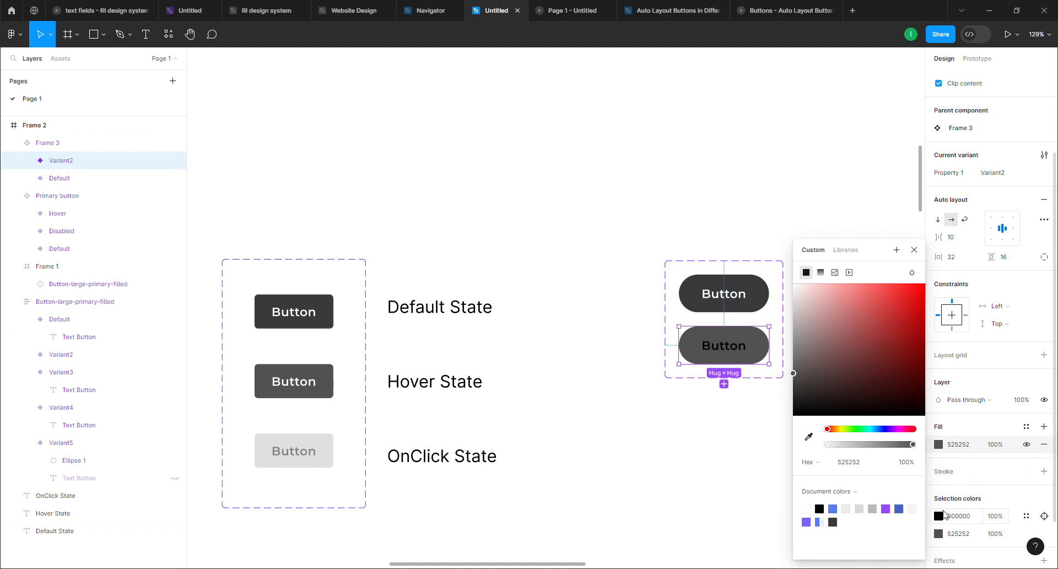
click(937, 517)
drag(808, 325, 766, 254)
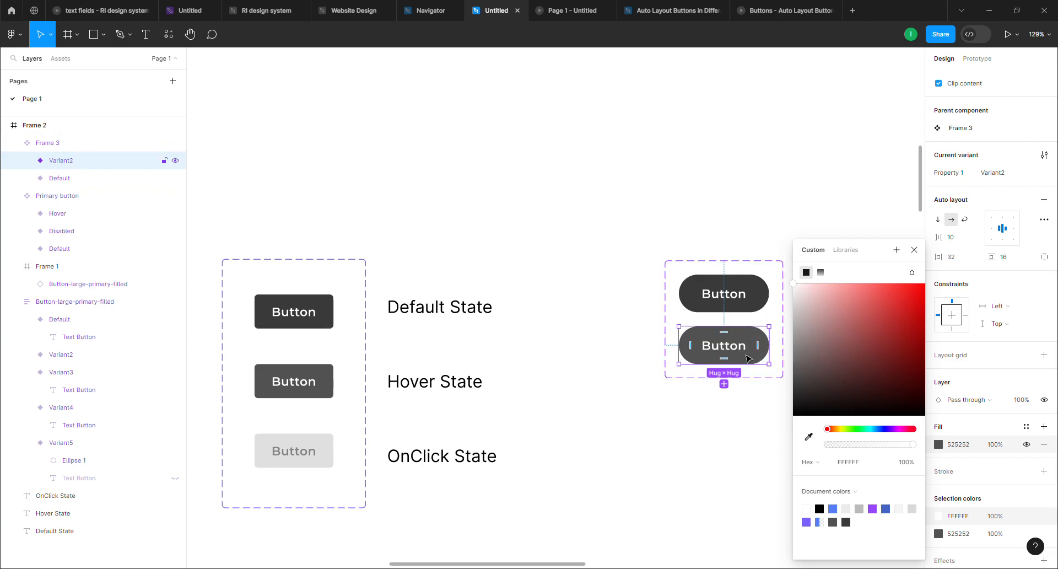
- Add a third variant to the new button component and fill it with E0E0E0 sampled from the existing OnClick State button
click(724, 384)
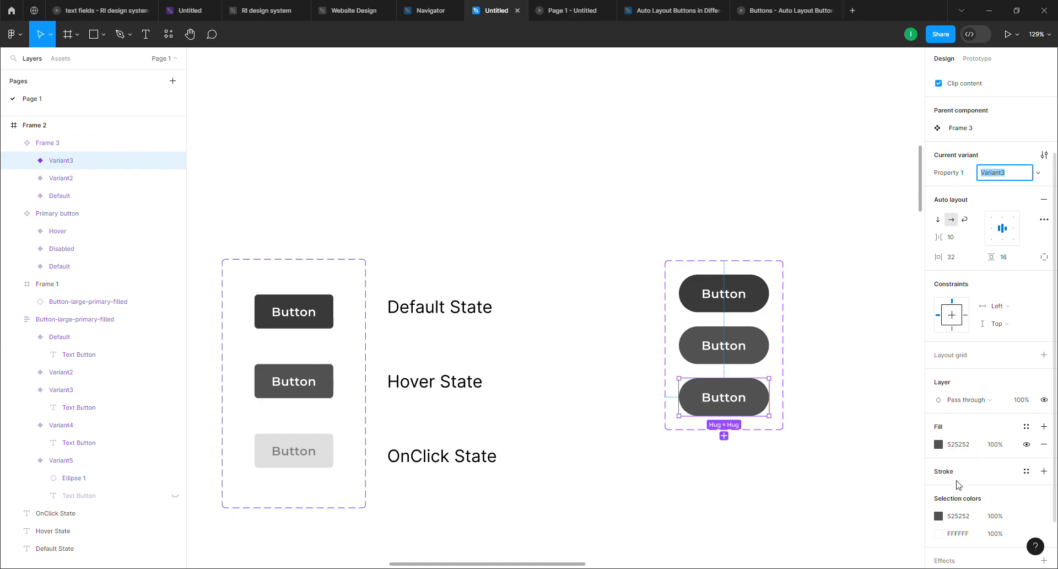
click(938, 517)
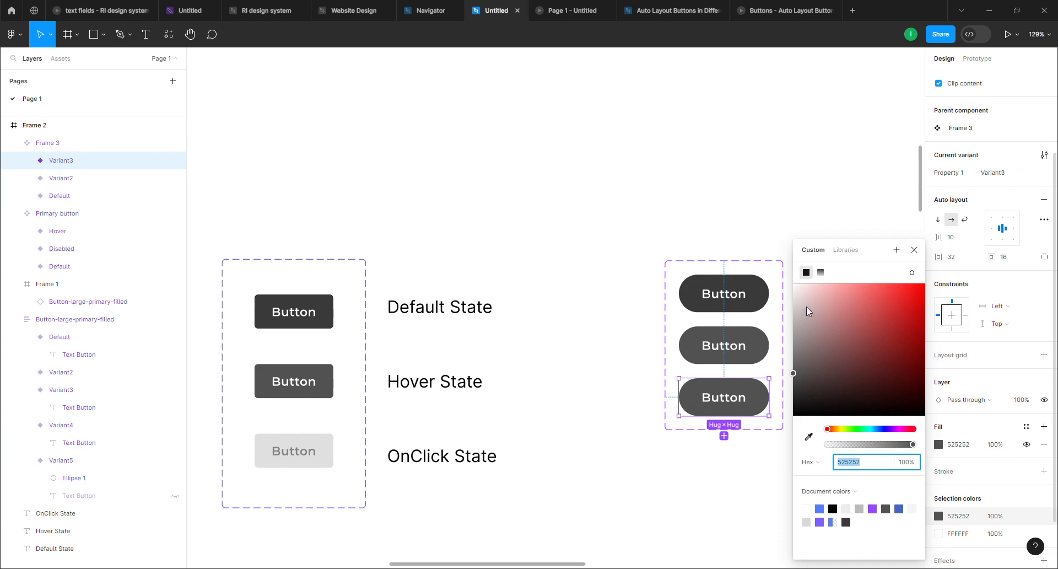
drag(805, 306, 793, 300)
click(809, 437)
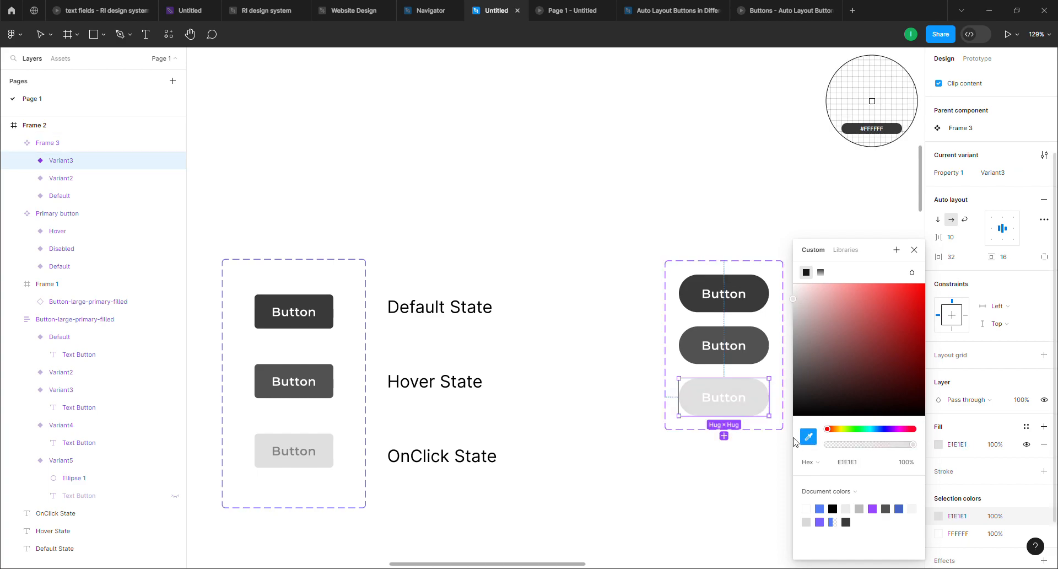
click(335, 446)
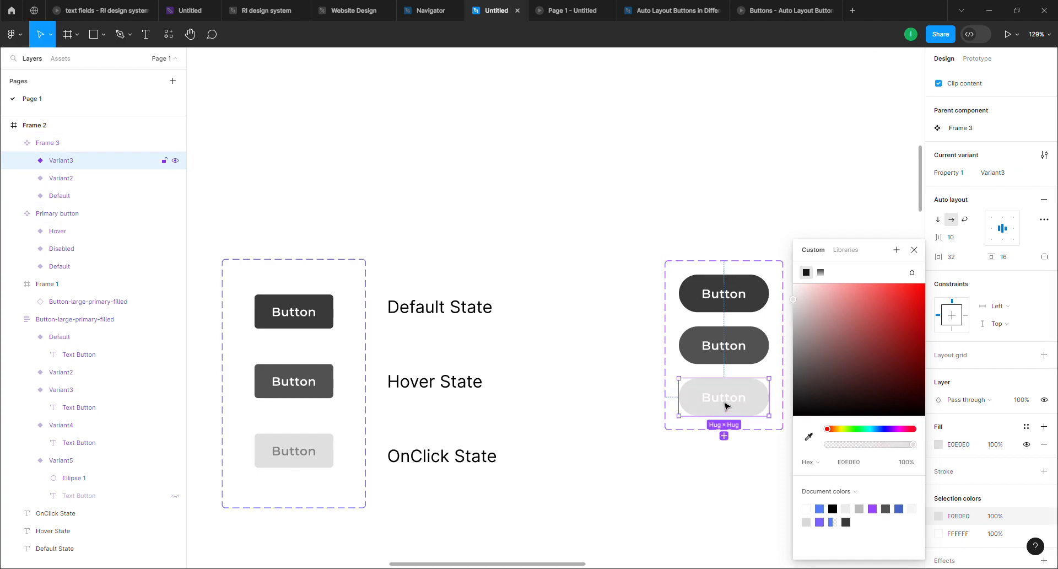
- Set the third variant's text color to the grey 828282 sampled from the label of the existing OnClick State button
click(971, 492)
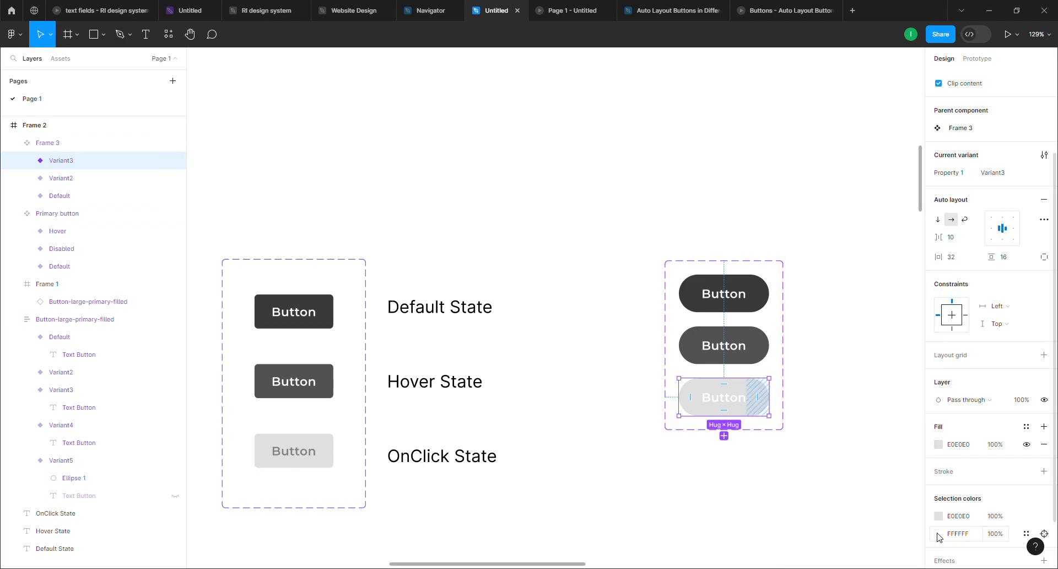
click(939, 533)
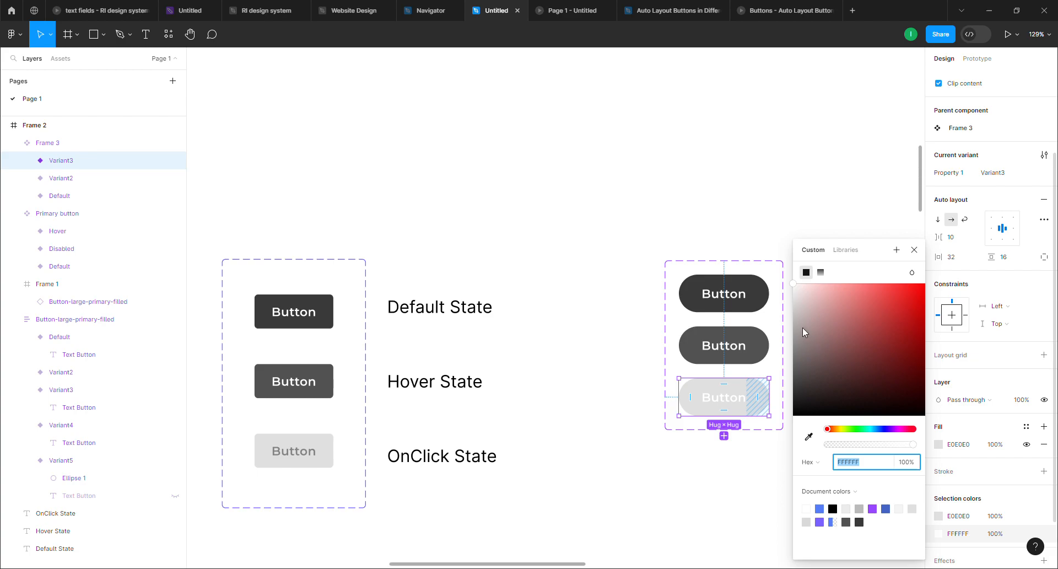
click(809, 436)
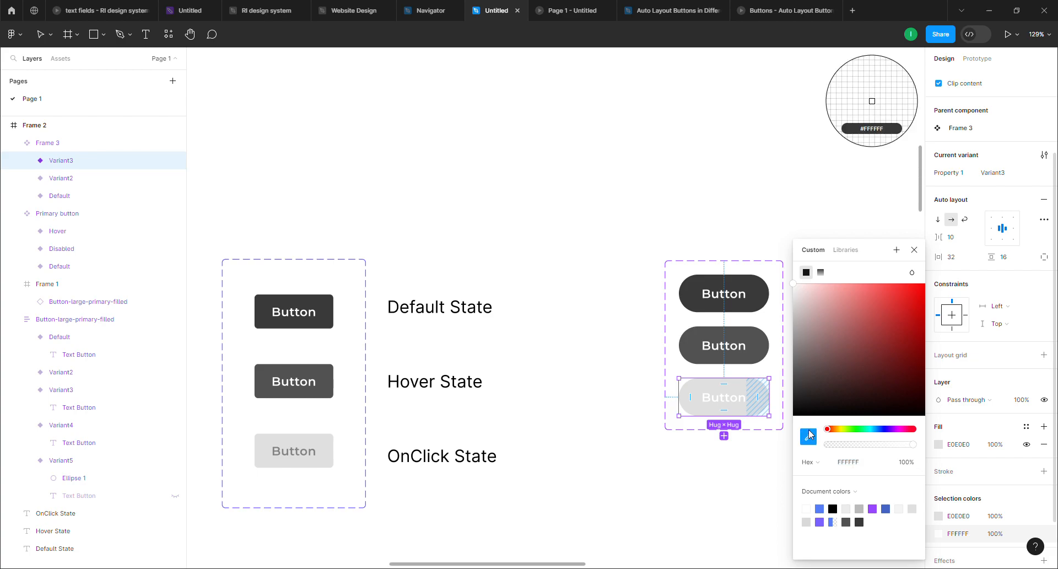
click(318, 459)
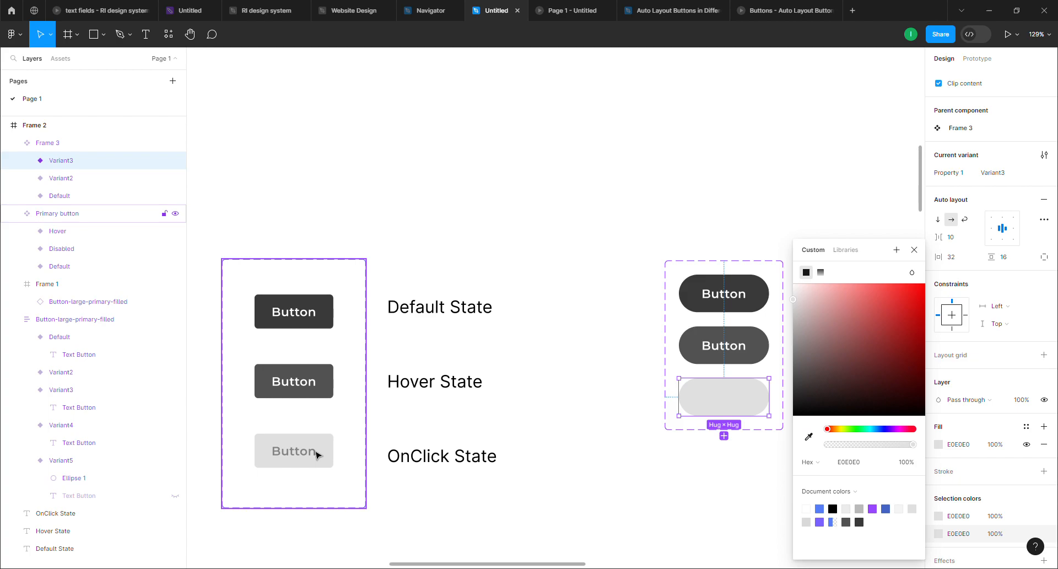
scroll(318, 455, up, 5)
click(808, 436)
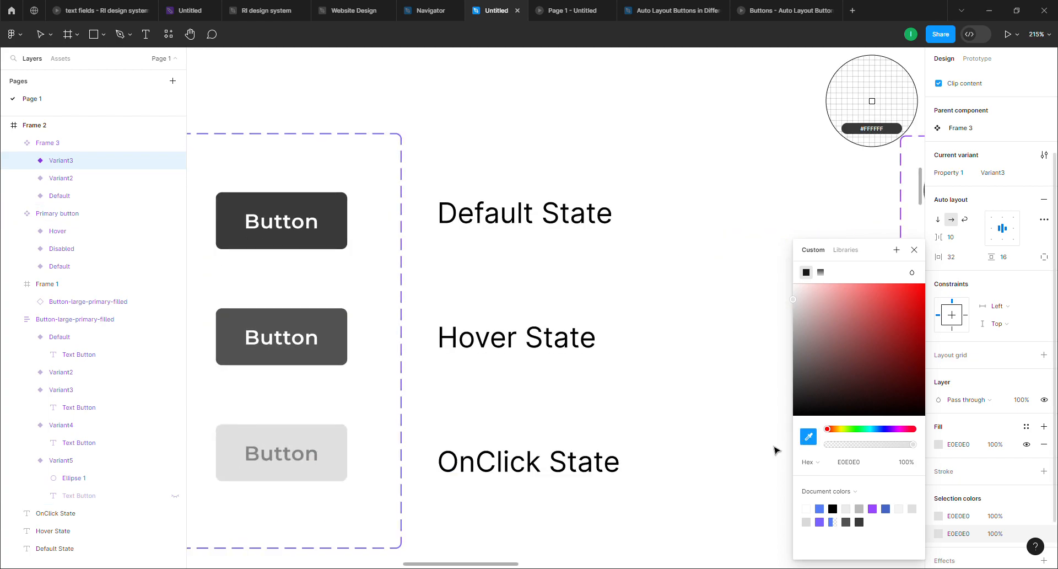
click(318, 463)
scroll(628, 441, down, 6)
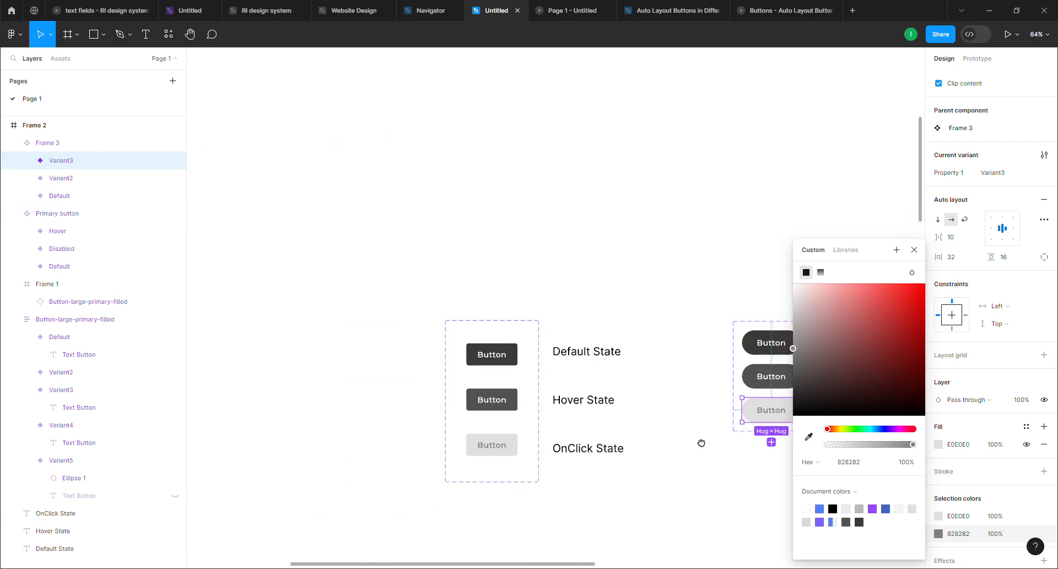
- Add an on-click prototype interaction that changes the new component's Default variant to the second variant
drag(701, 443, 543, 420)
scroll(641, 390, up, 3)
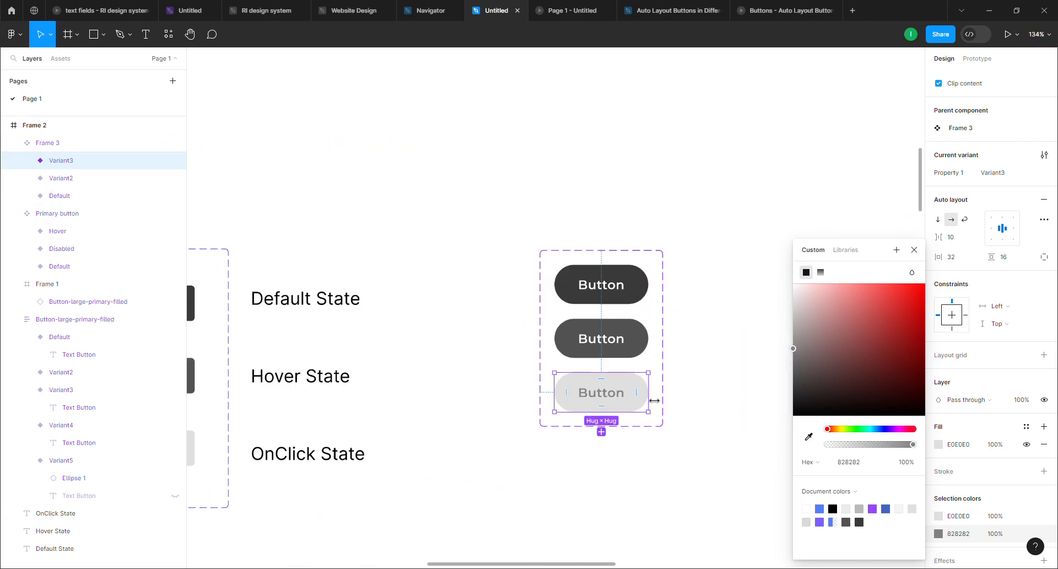
click(646, 351)
click(633, 295)
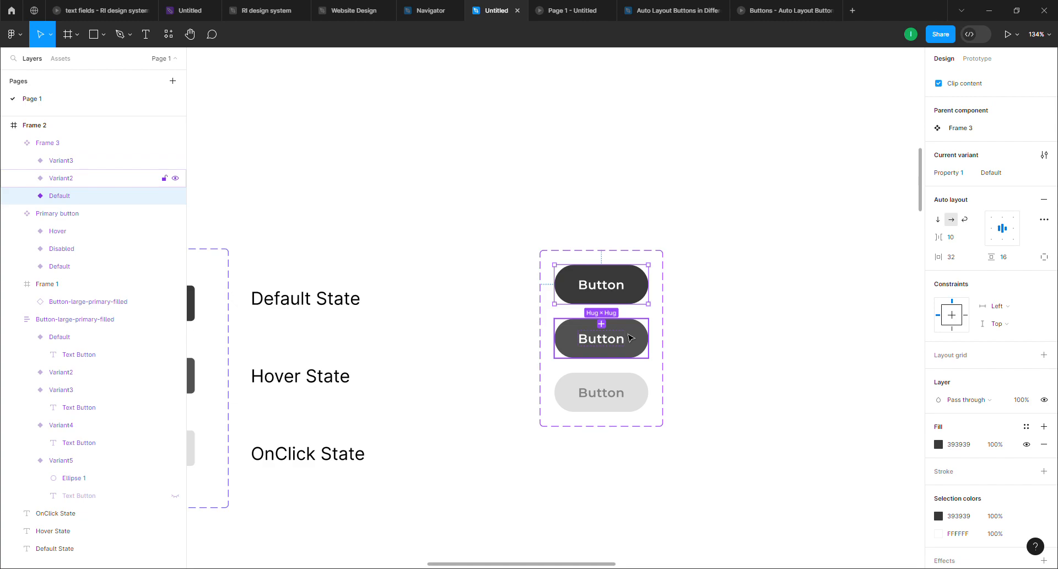
click(975, 58)
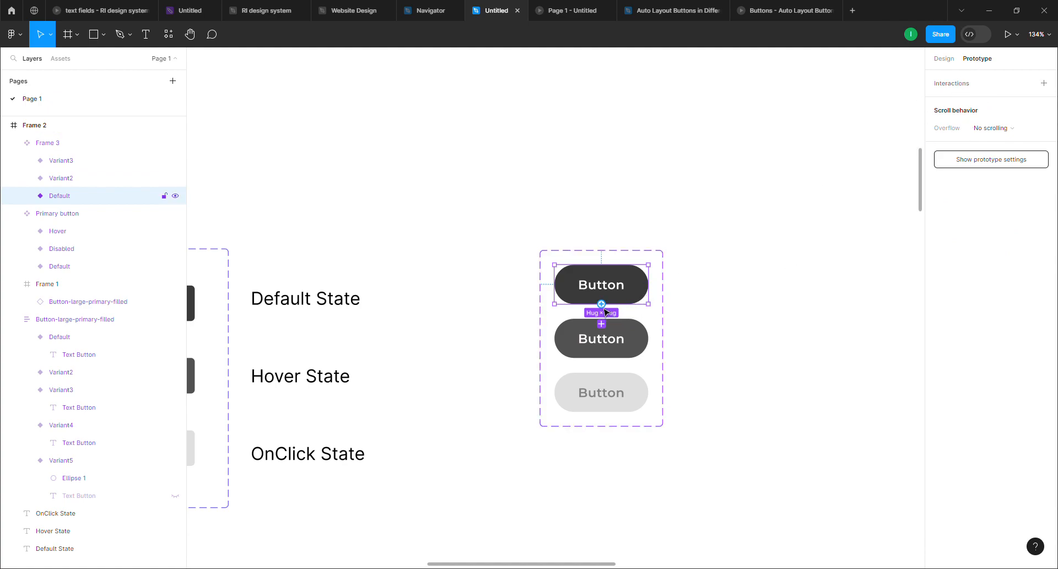
drag(601, 303, 606, 337)
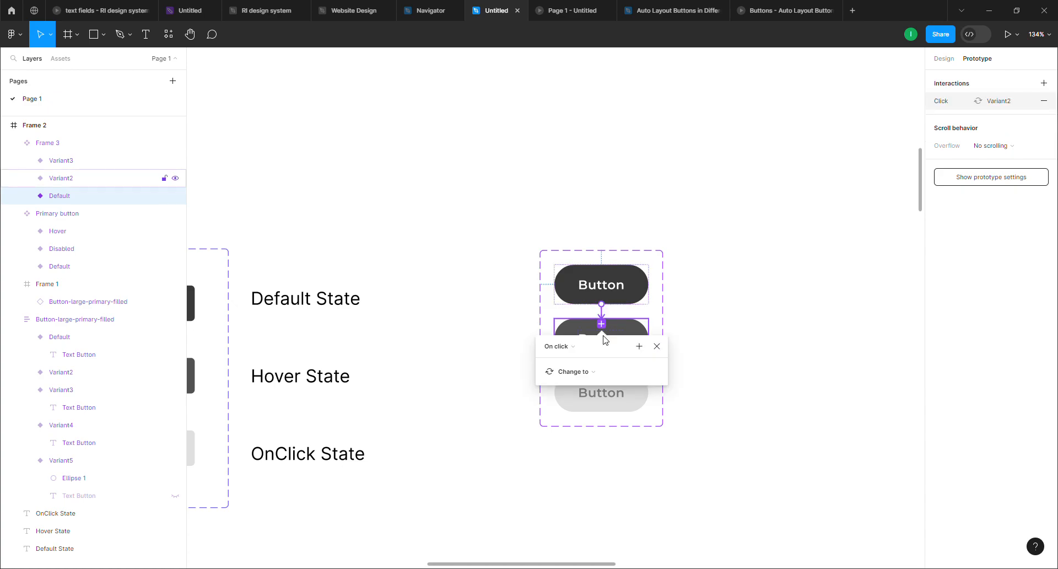
click(567, 351)
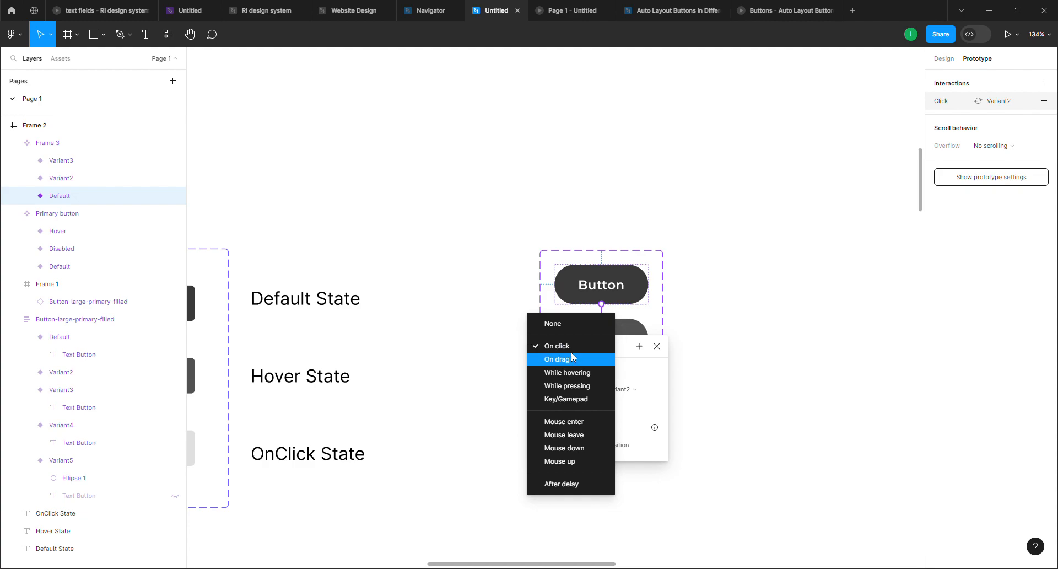
click(629, 297)
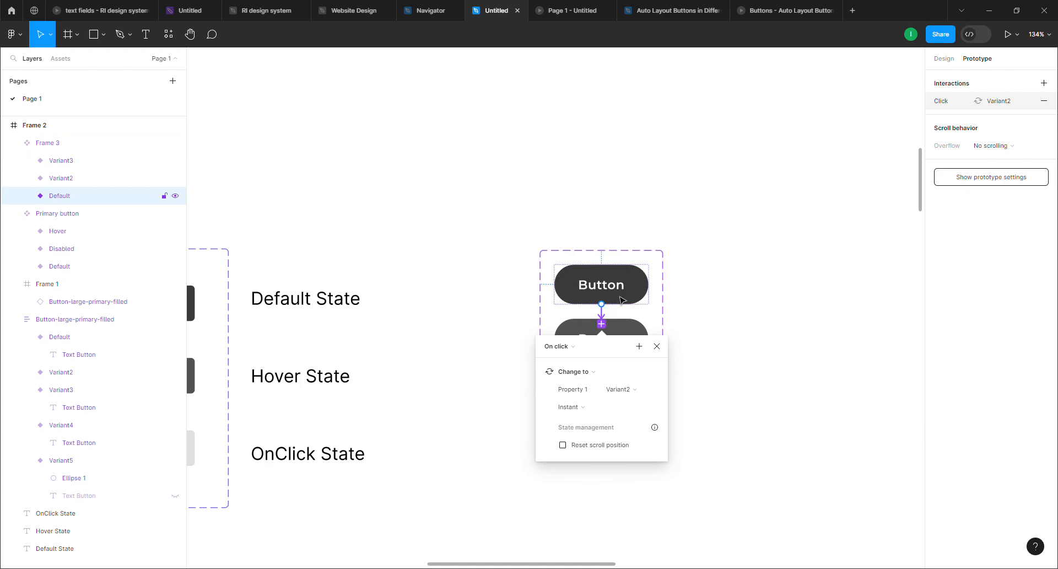
click(618, 330)
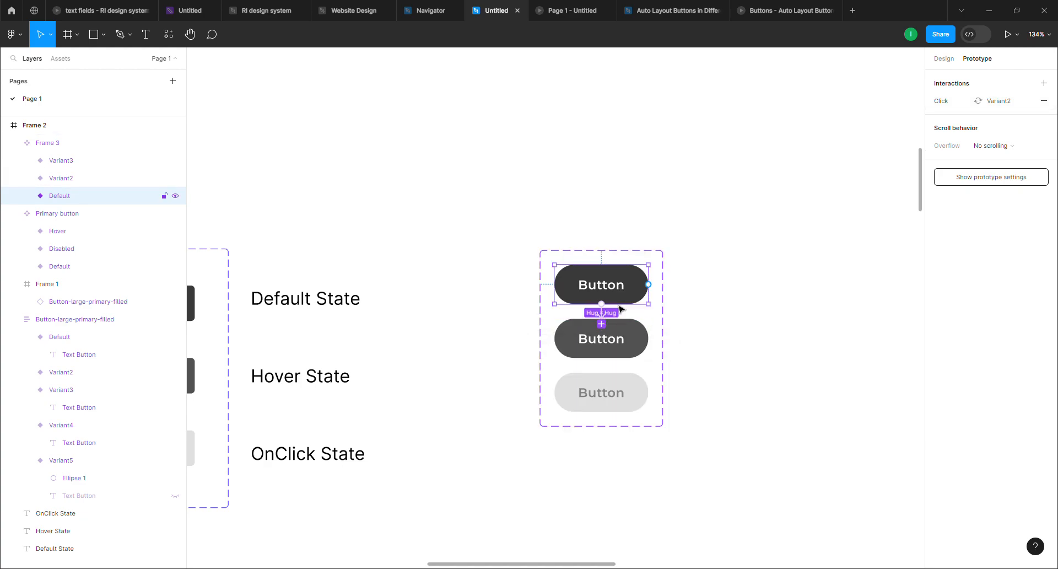
- Rename the new button component's variant property as Hover, working from the second variant
click(620, 330)
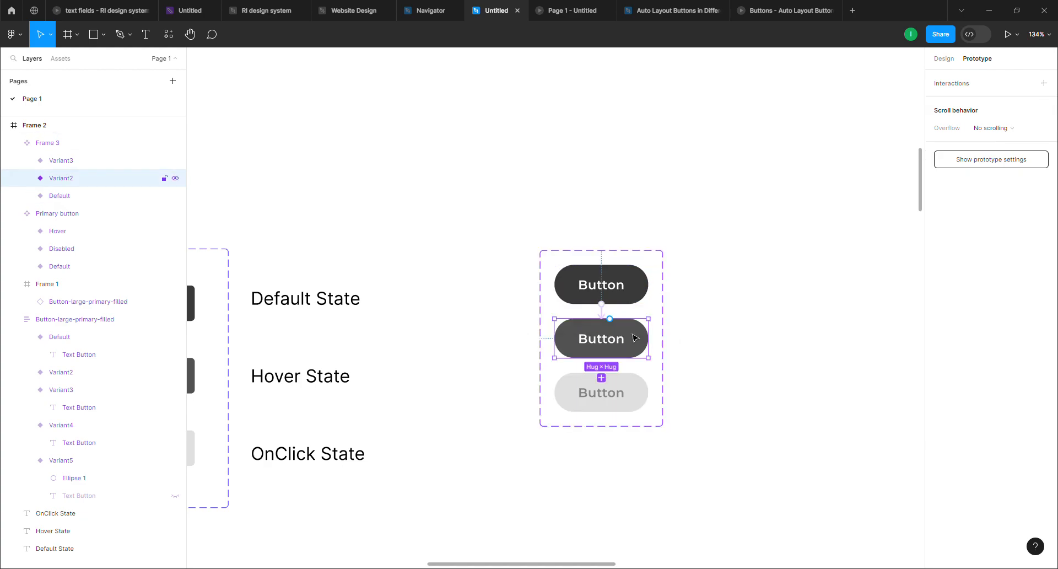
click(945, 58)
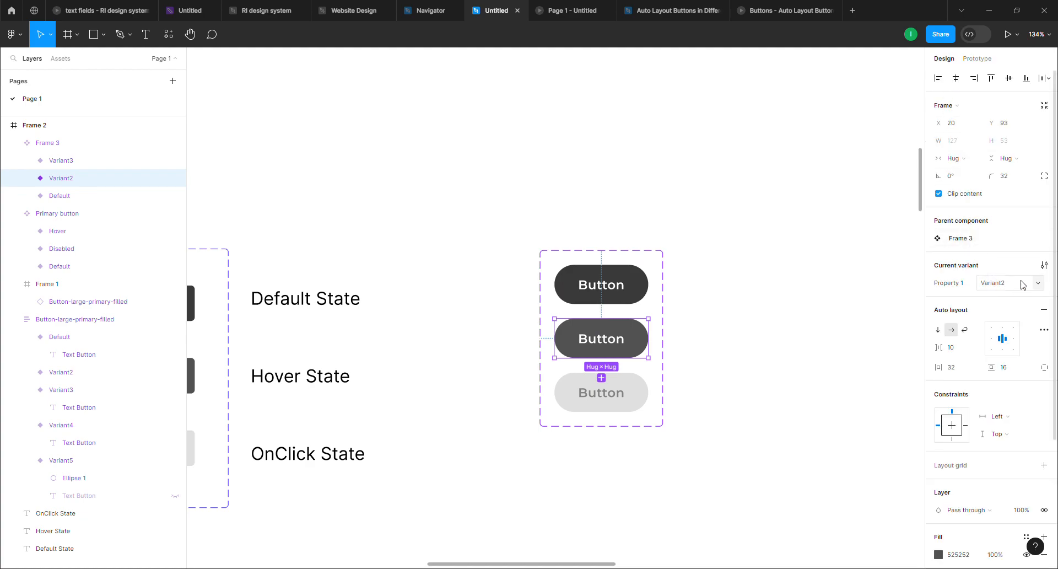
double_click(946, 285)
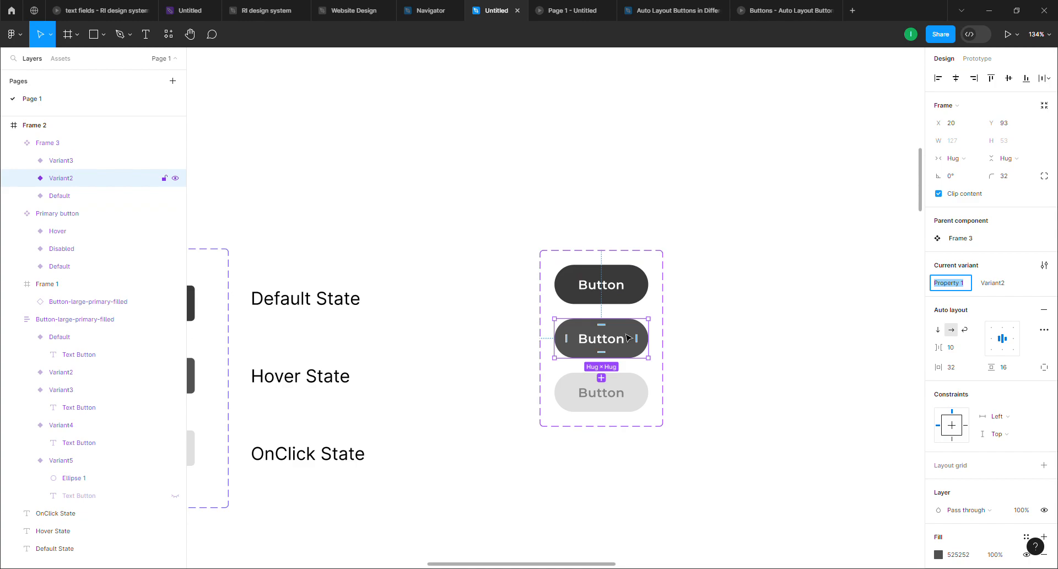
text(Hover)
key(Return)
- Rename the second variant as Hover State
click(1005, 285)
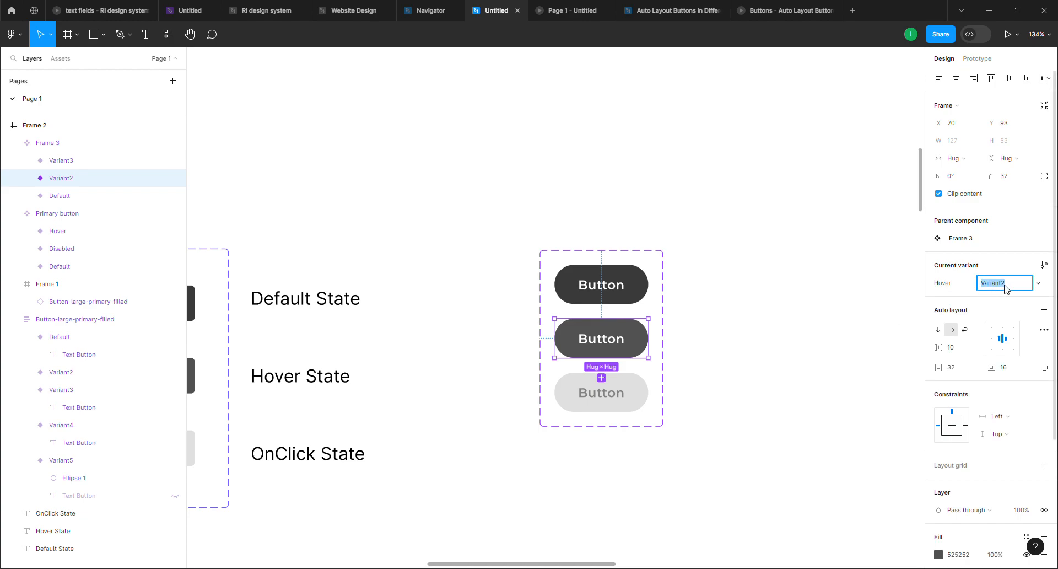
text(Hover State)
key(Return)
- Rename the third variant of the rounded button as OnClick and its variant property as State
click(636, 388)
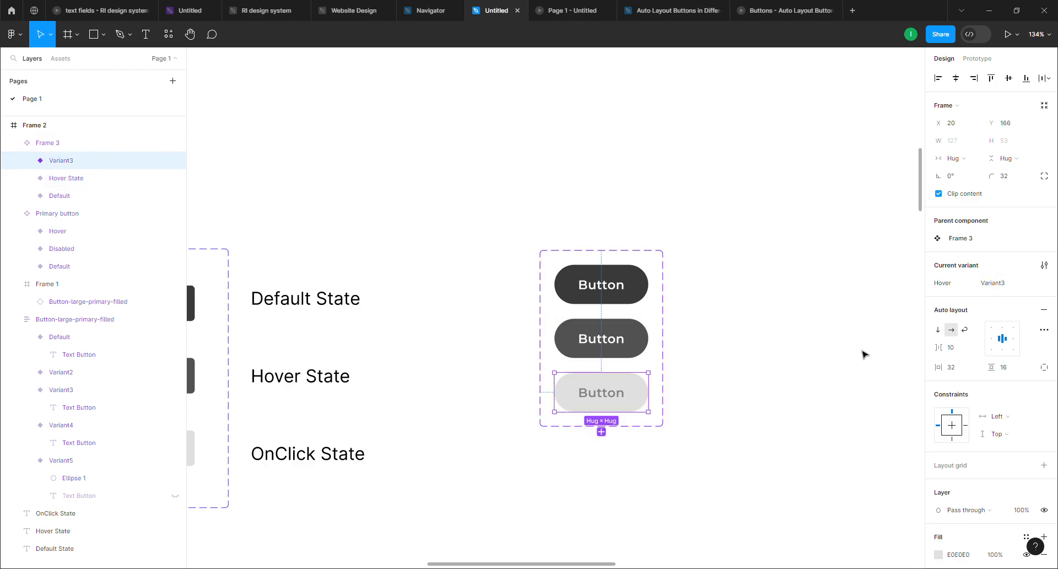
click(1008, 286)
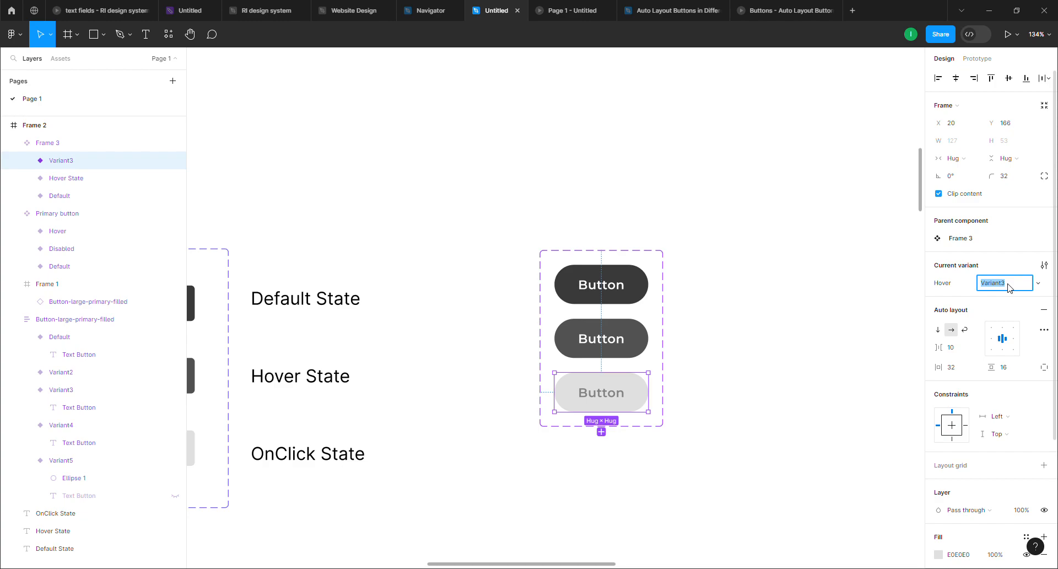
text(On)
click(955, 287)
click(948, 286)
text(State)
key(Return)
click(624, 347)
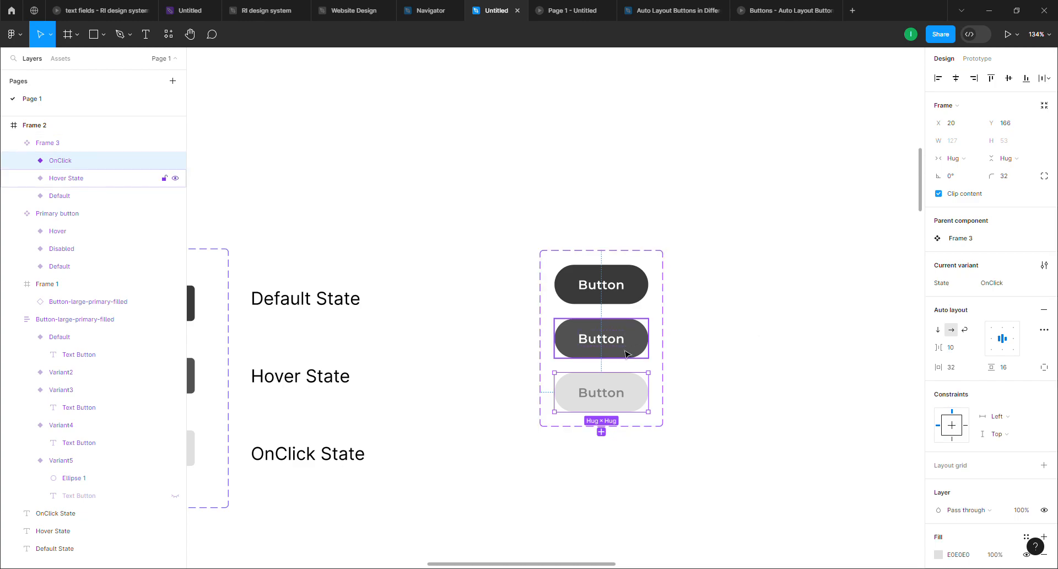
click(620, 301)
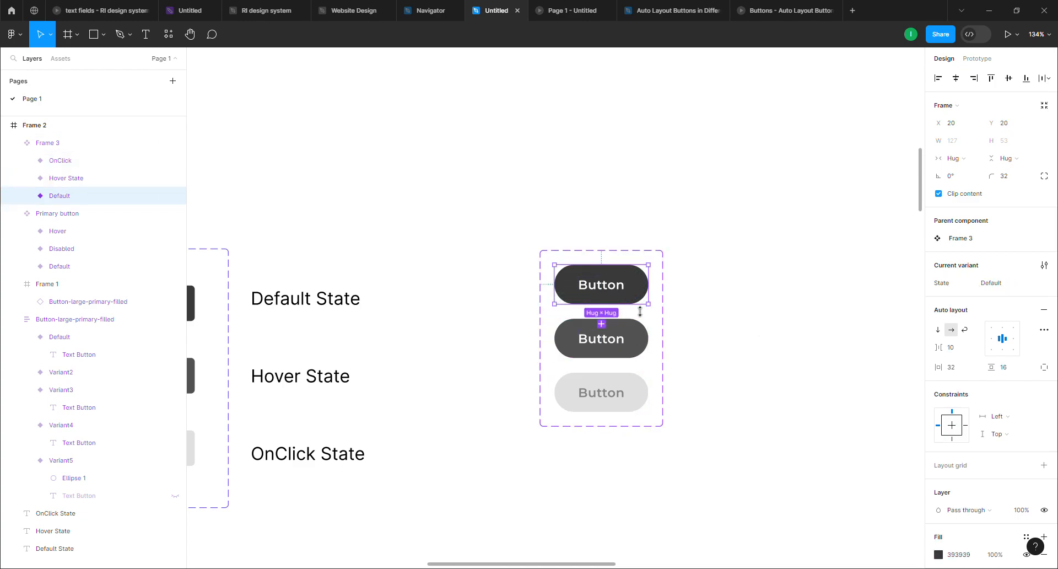
click(631, 340)
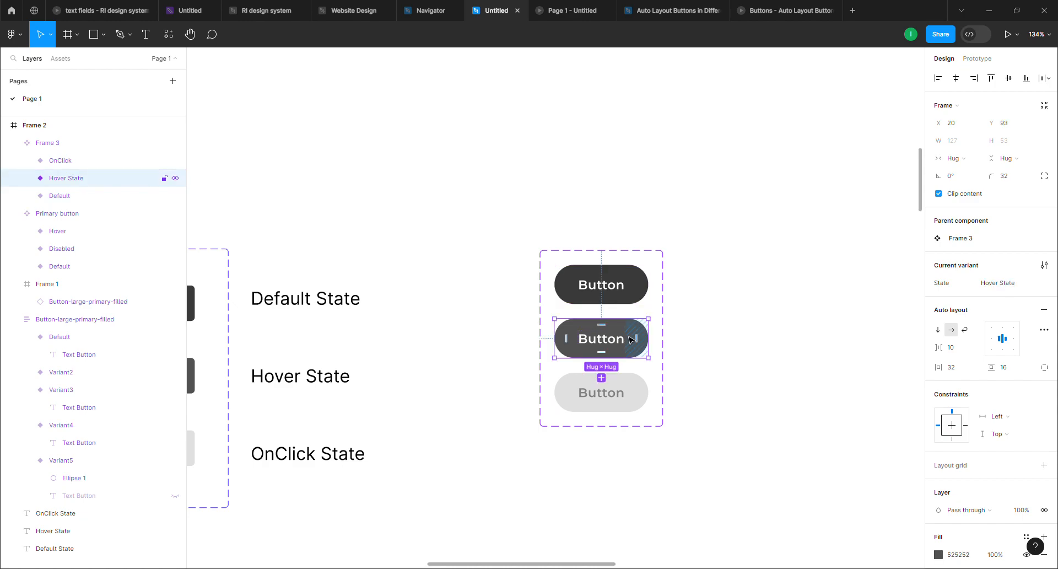
click(621, 382)
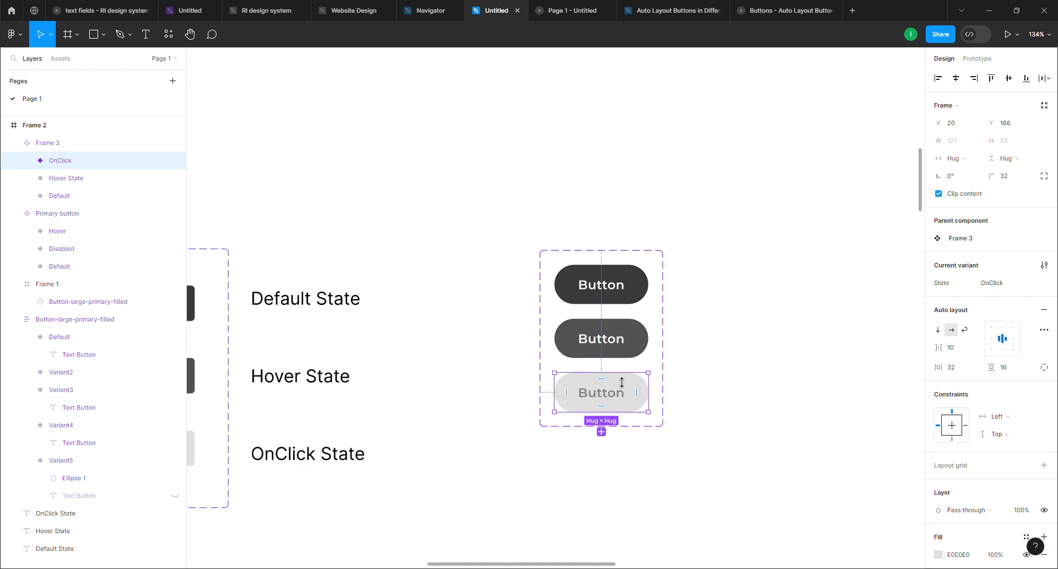
- Change the trigger of the Default variant's interaction with Hover State from on click to While hovering
click(612, 295)
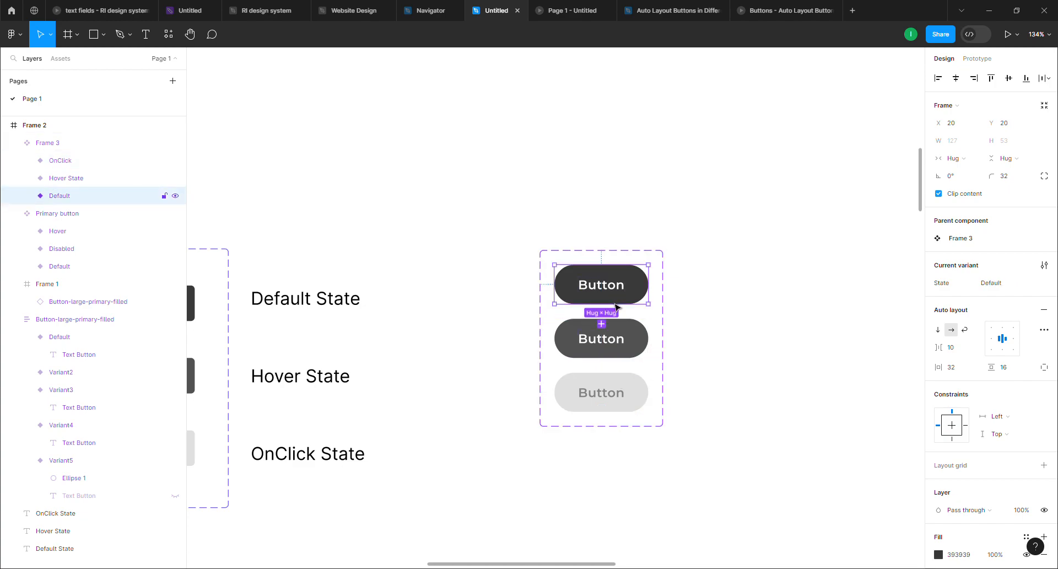
click(977, 59)
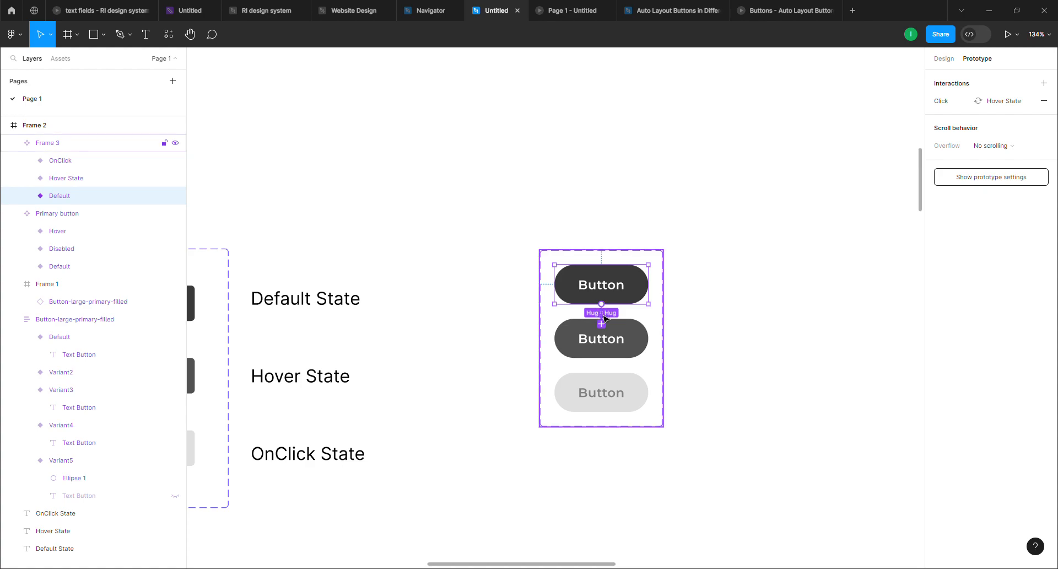
click(602, 318)
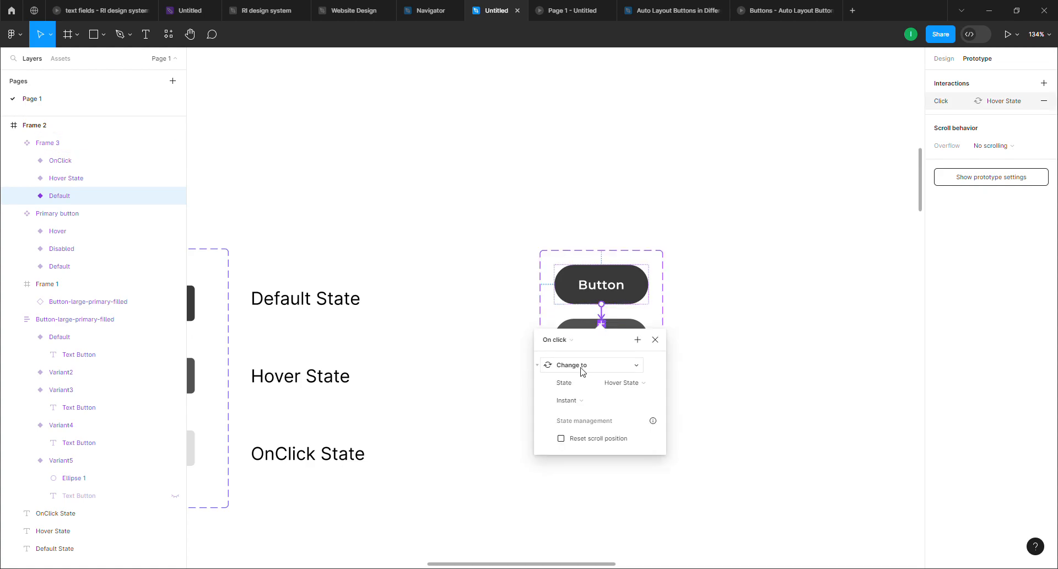
click(554, 339)
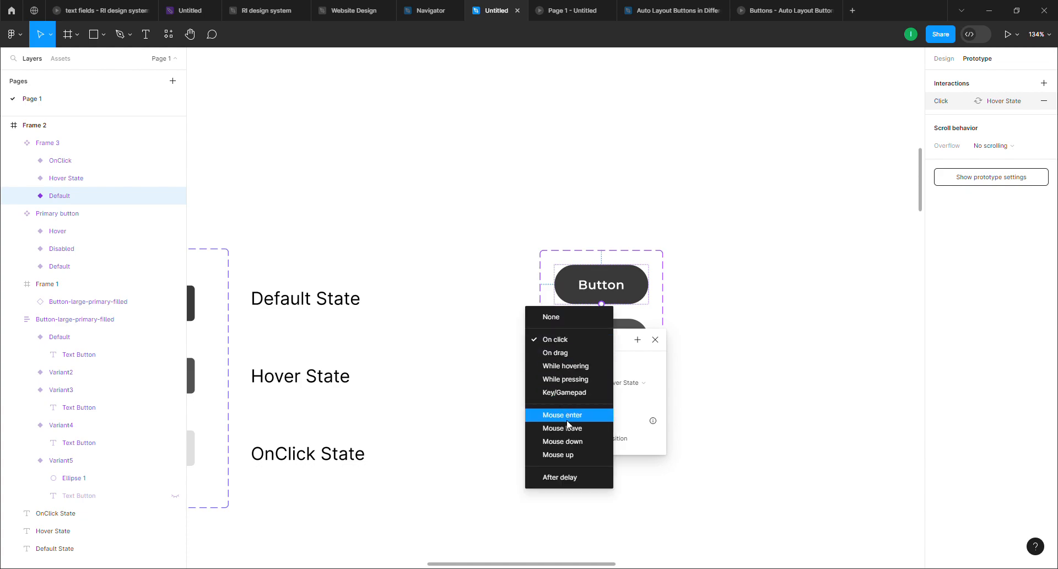
click(571, 366)
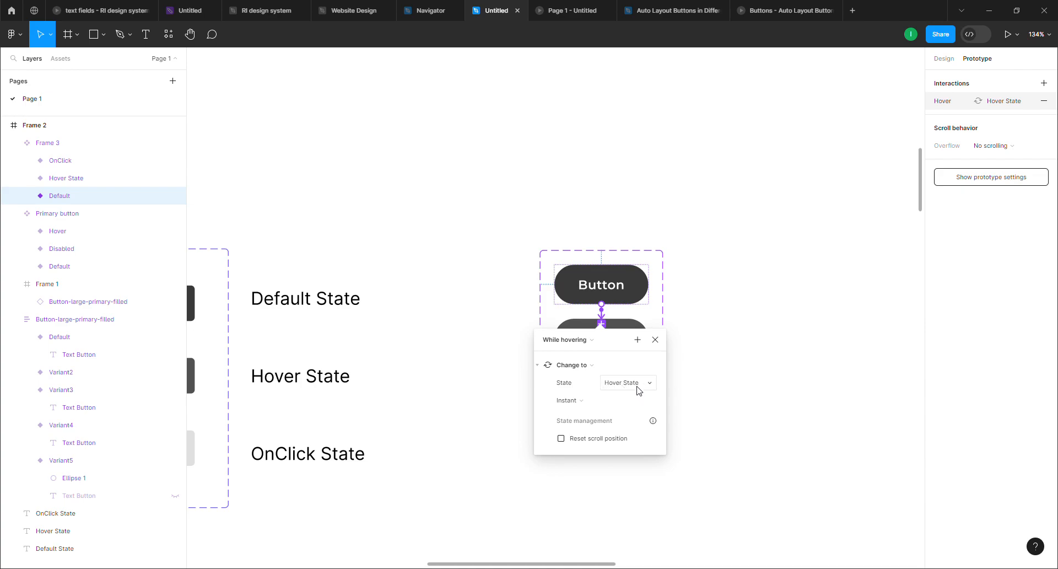
click(596, 401)
click(596, 401)
click(627, 326)
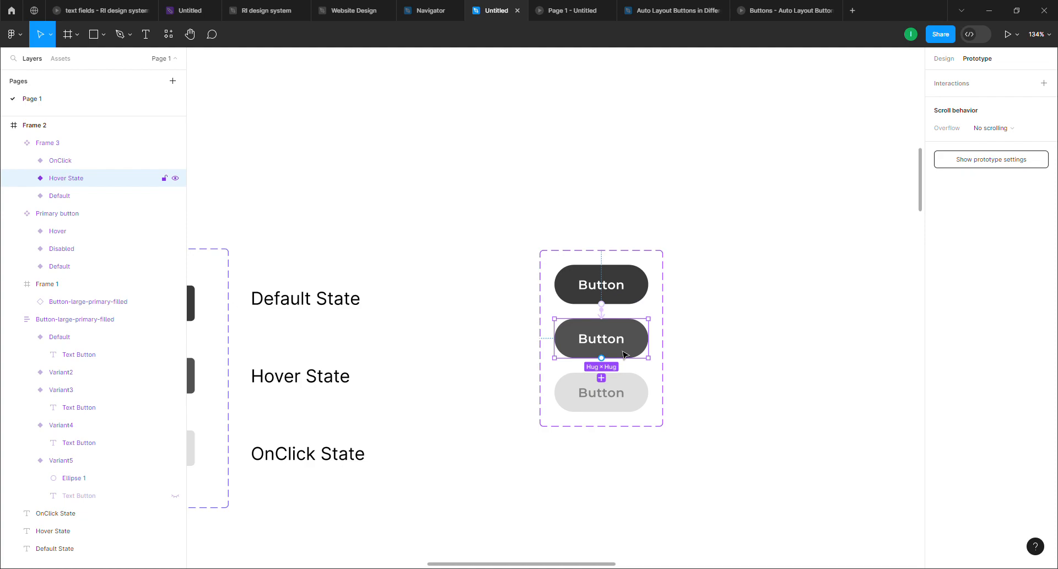
- Add a While pressing interaction that changes the rounded button's Default variant to OnClick
click(637, 298)
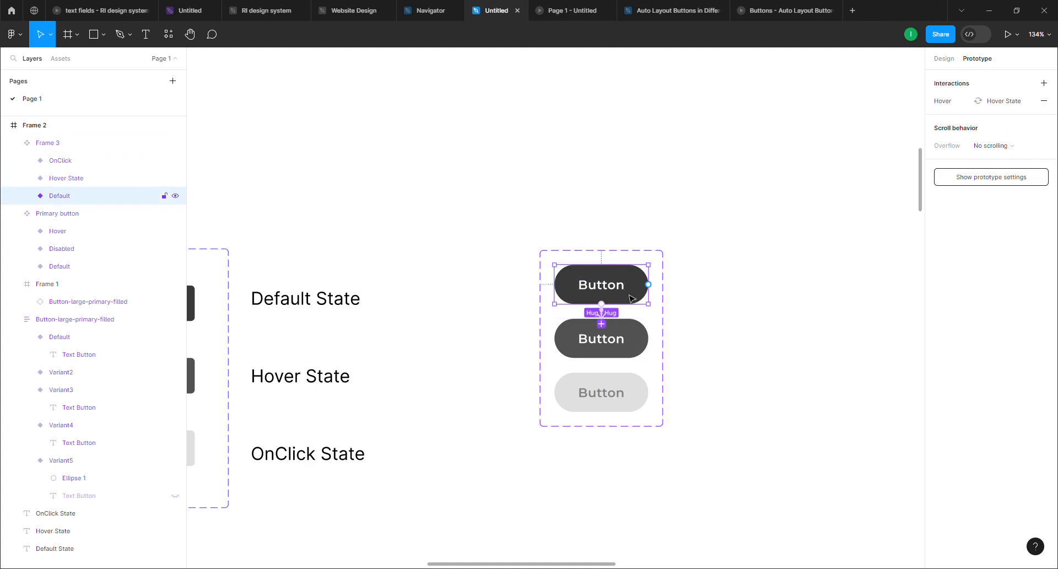
drag(601, 303, 617, 402)
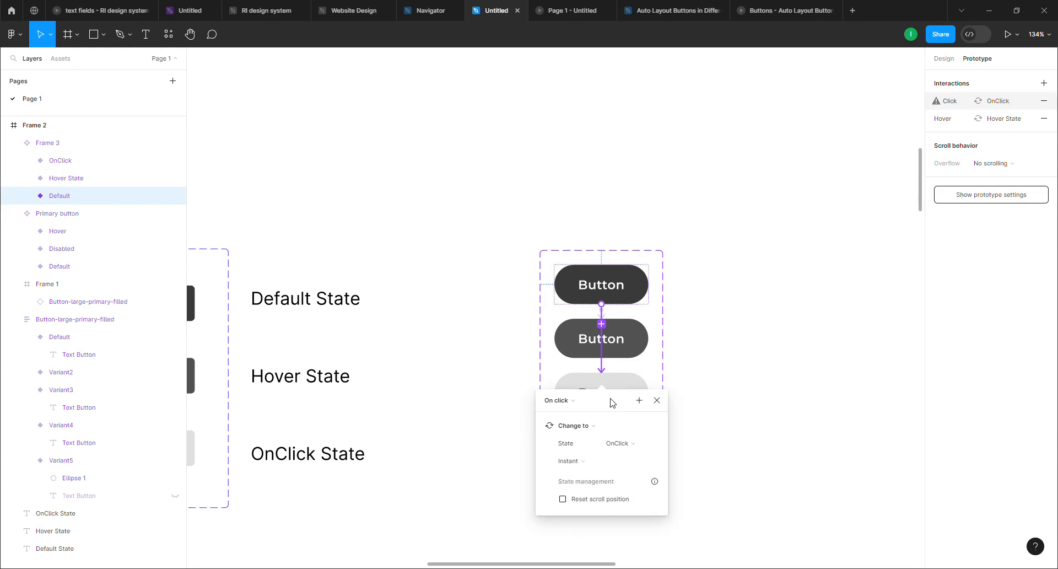
click(571, 401)
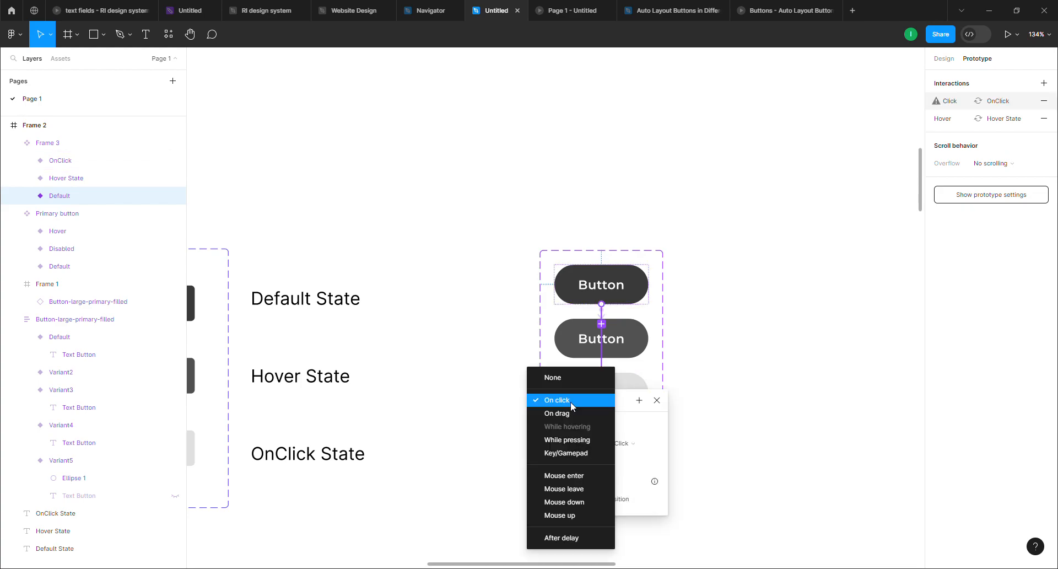
click(568, 440)
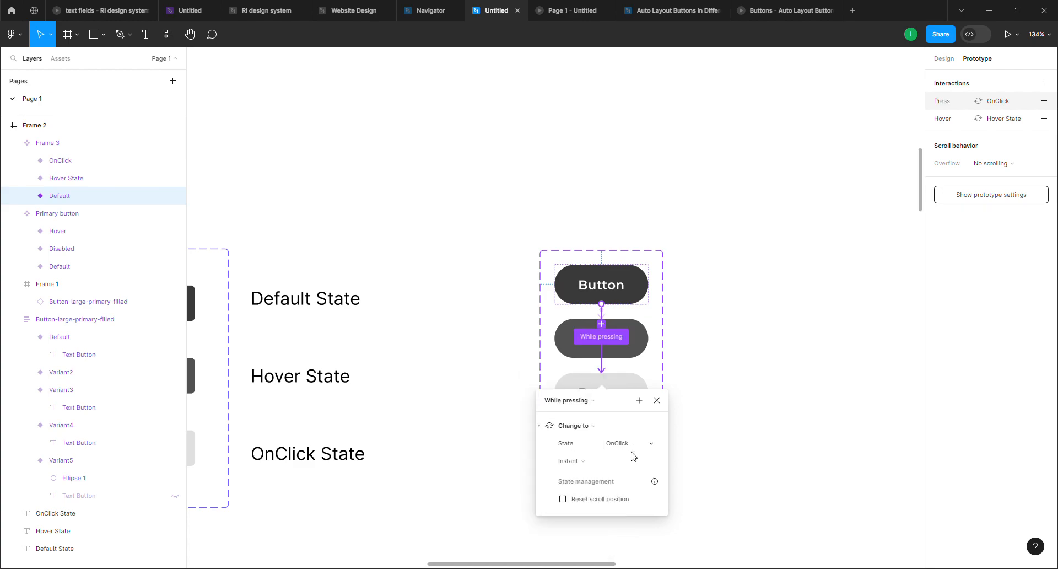
click(626, 389)
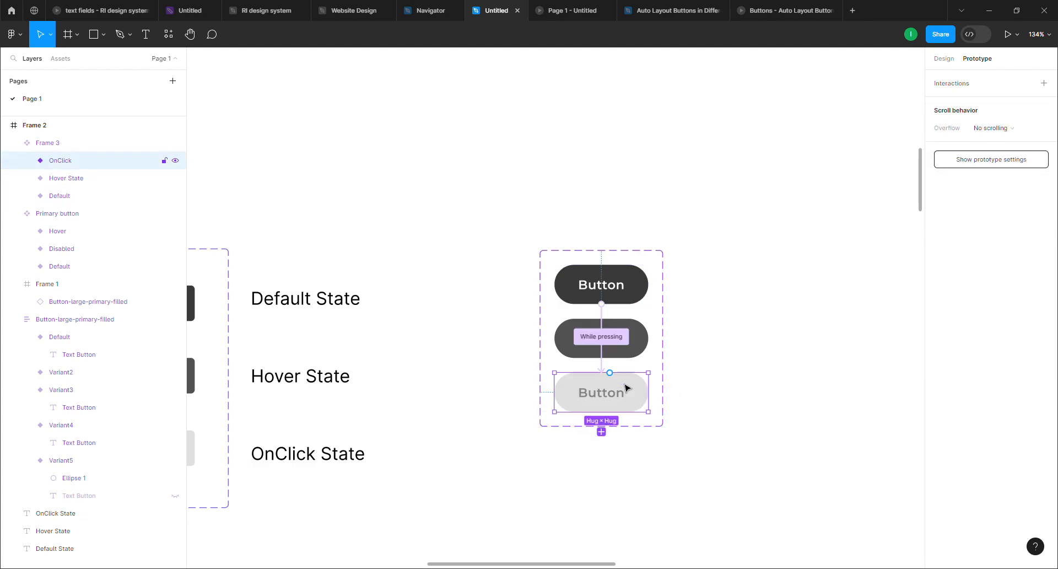
- Place an instance of the rounded Default button on the empty canvas beside its component set
click(624, 287)
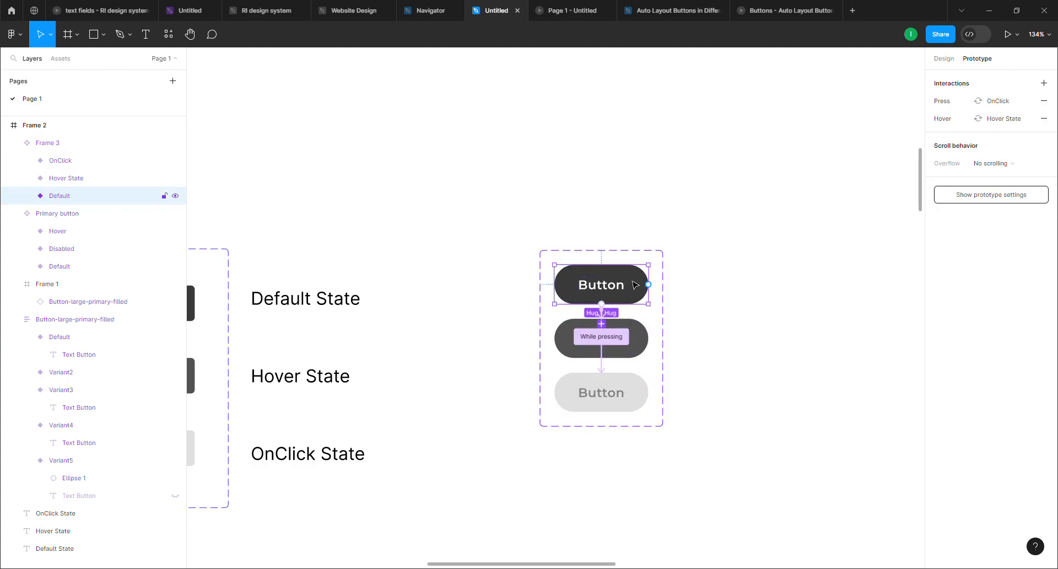
drag(623, 286, 853, 286)
scroll(795, 307, down, 3)
drag(815, 361, 572, 362)
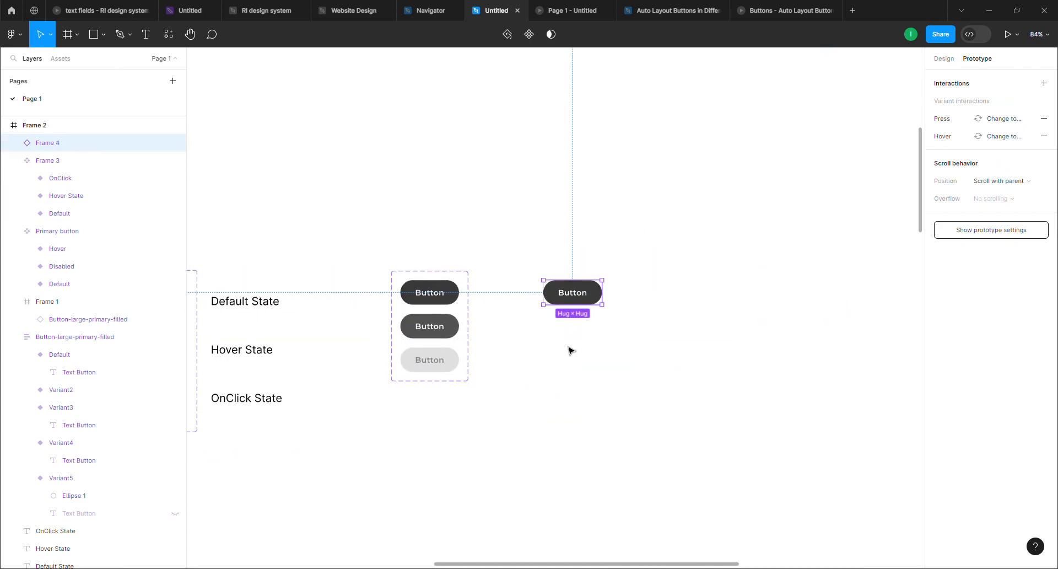
- Open the page's prototype preview to check the new button instance, and return to the design file
click(1008, 35)
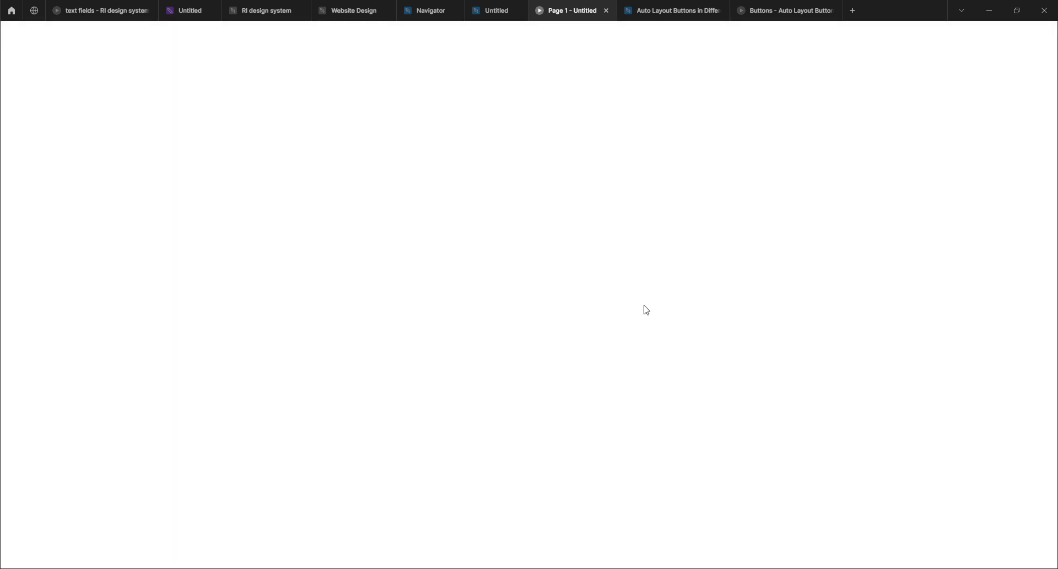
click(484, 9)
click(537, 8)
click(493, 11)
- Shrink Frame 2 around the buttons to about 2369 × 2823
scroll(558, 297, down, 5)
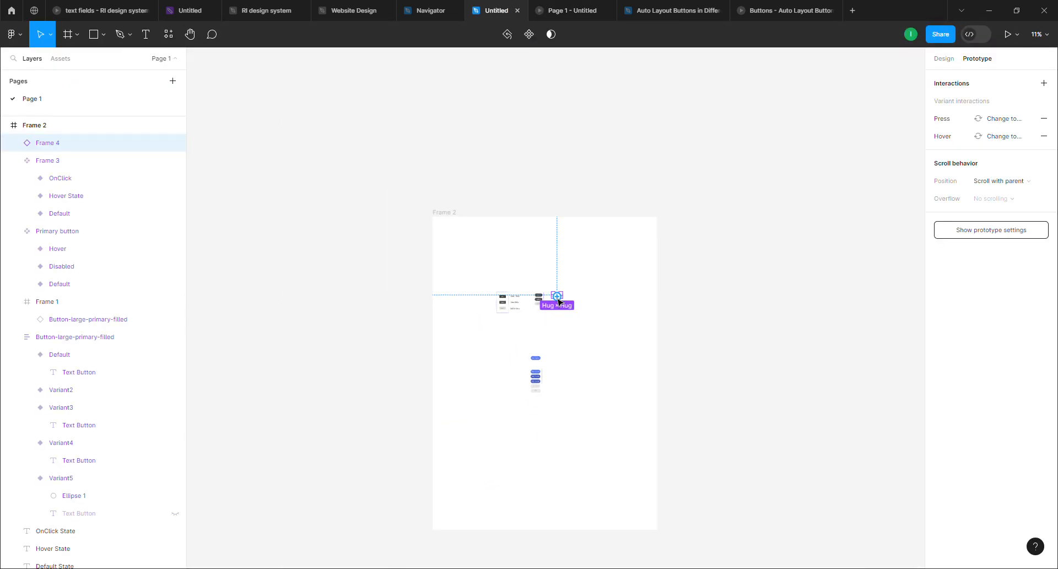
click(463, 217)
drag(510, 219, 520, 325)
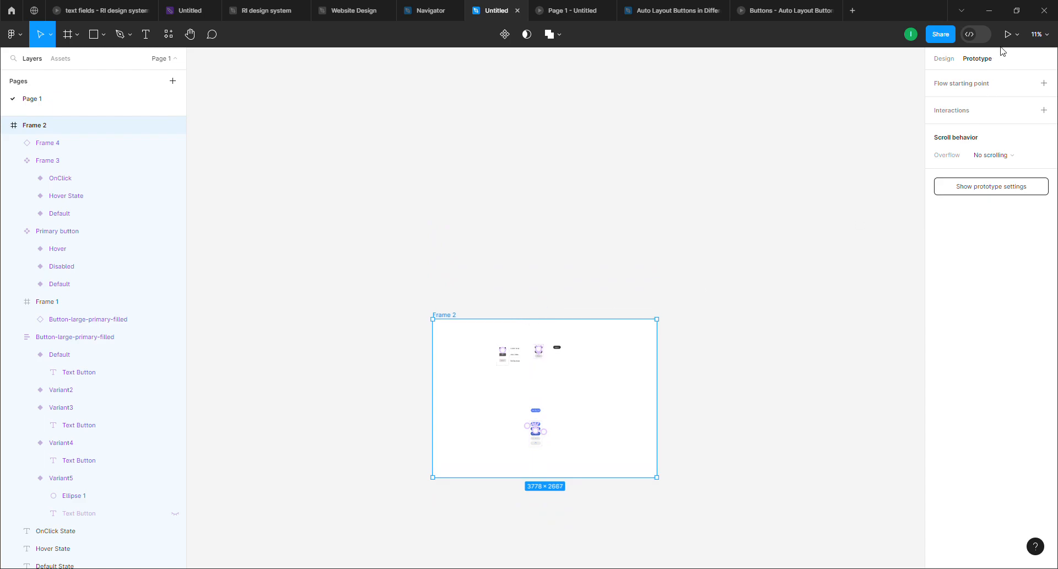
drag(657, 399, 614, 399)
mouse_move(486, 397)
mouse_down()
mouse_move(507, 391)
mouse_move(478, 390)
mouse_up()
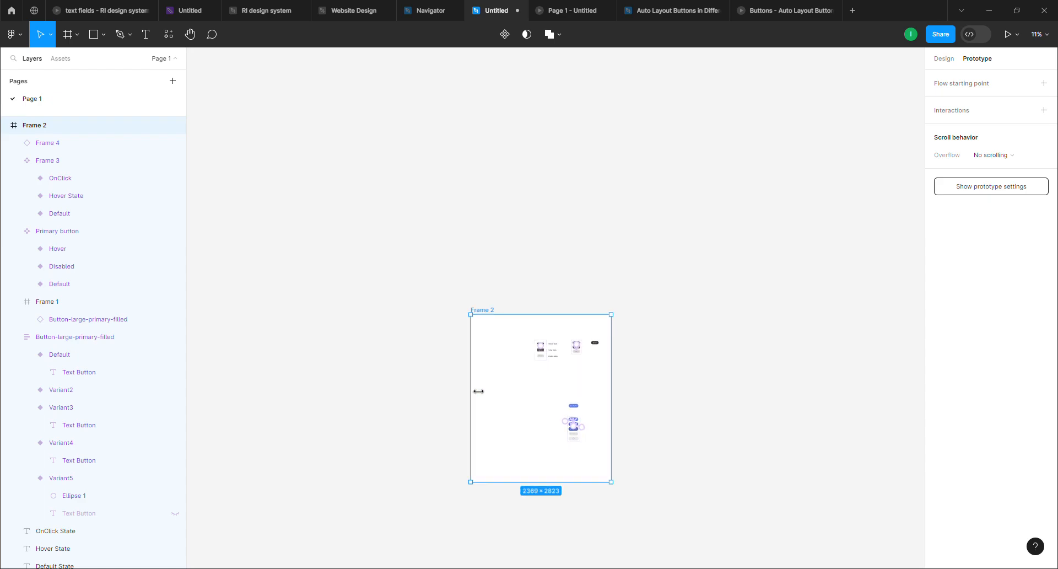
- Run the prototype preview and test the hover and press behaviour of the standalone rounded button
click(1007, 35)
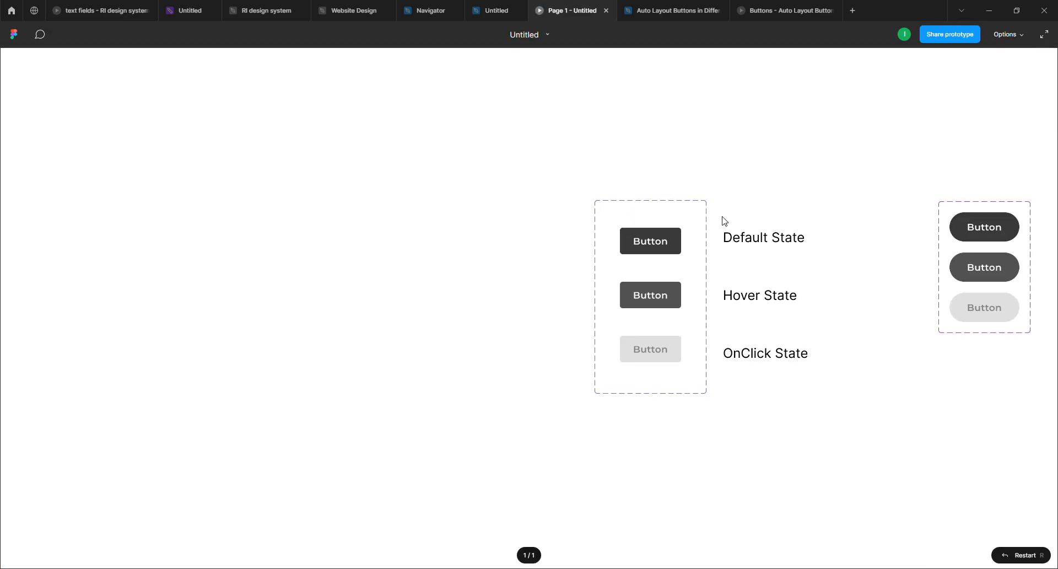
drag(898, 242, 504, 224)
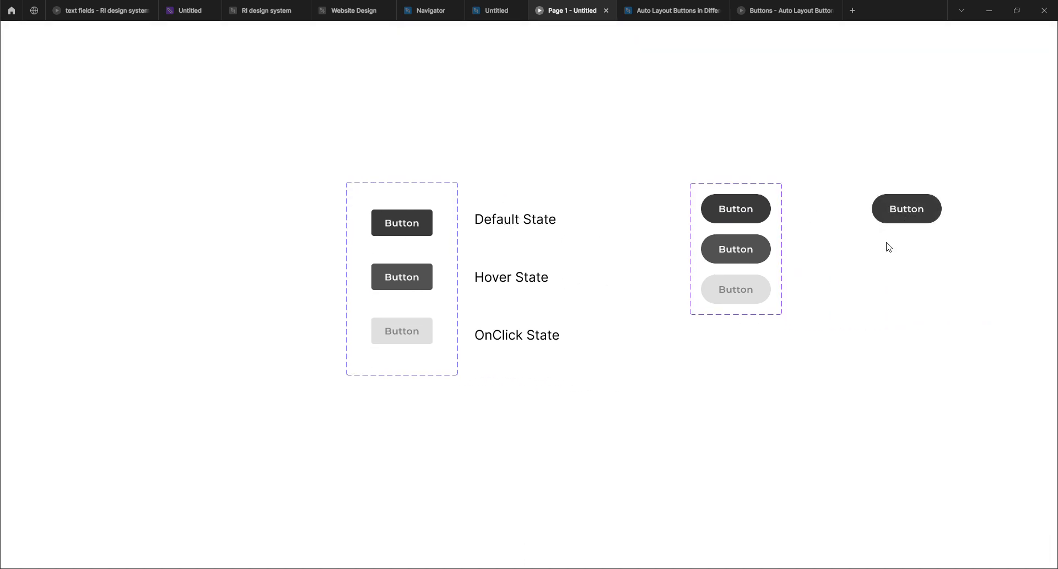
click(910, 213)
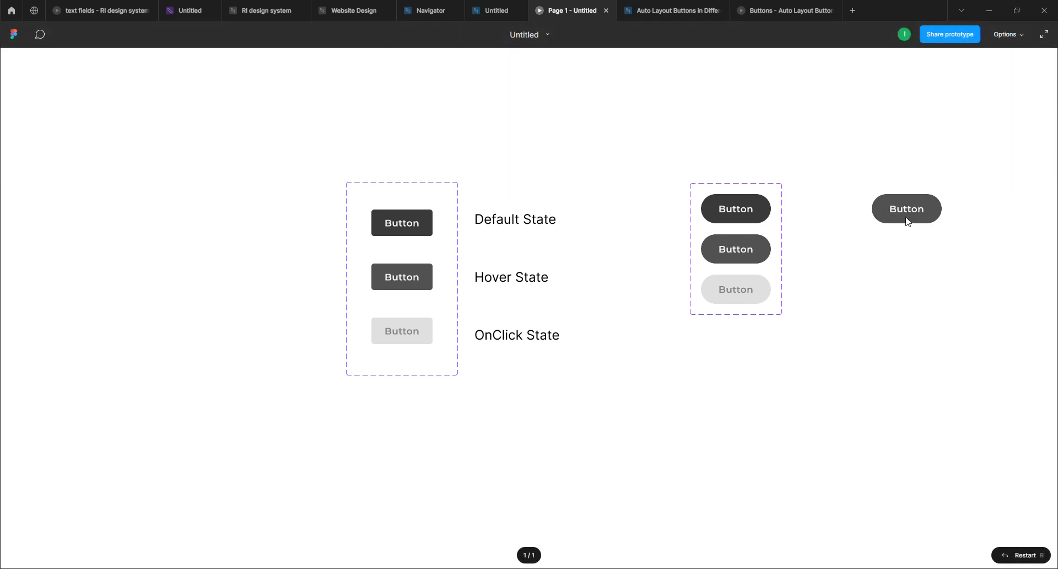
- Return to the design file and delete the Default variant's While pressing interaction with OnClick
click(489, 6)
scroll(581, 366, up, 10)
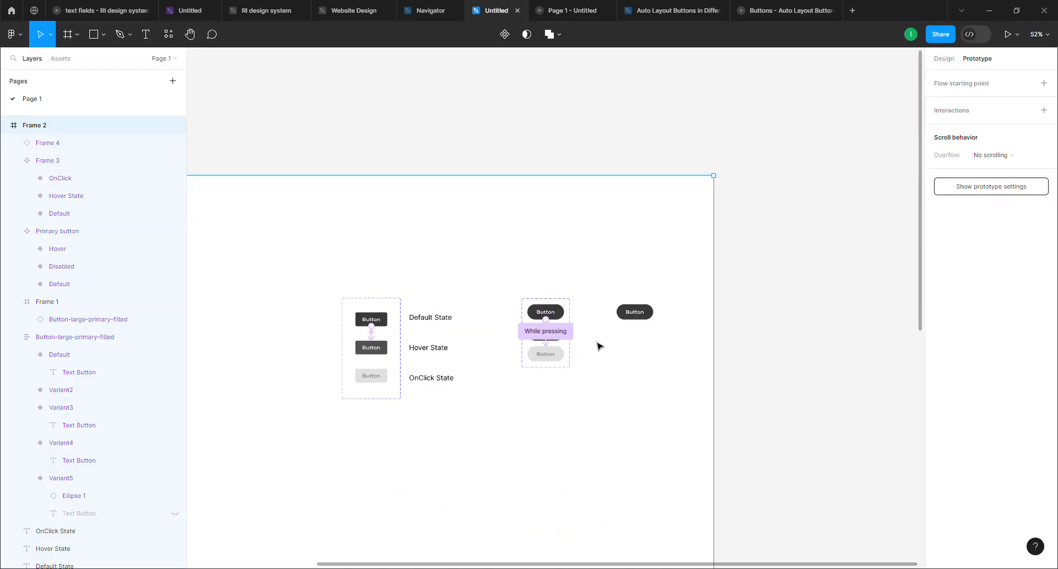
scroll(537, 336, up, 5)
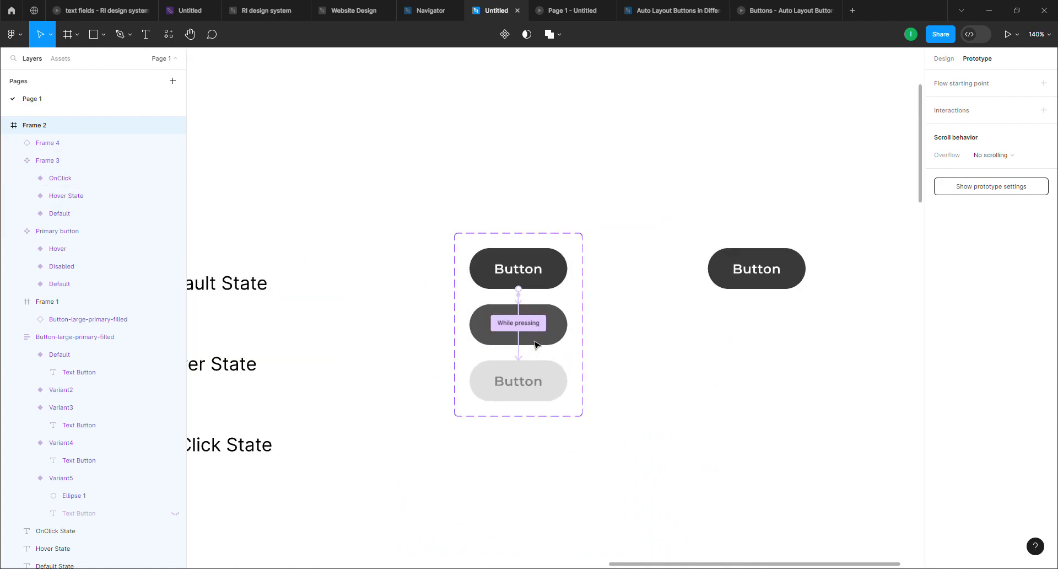
scroll(518, 359, up, 3)
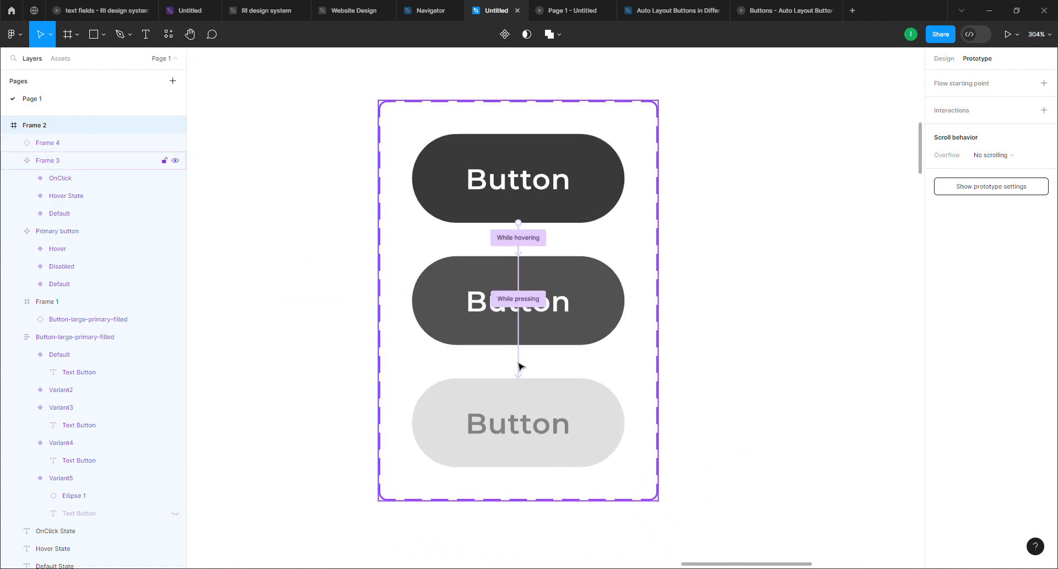
click(520, 366)
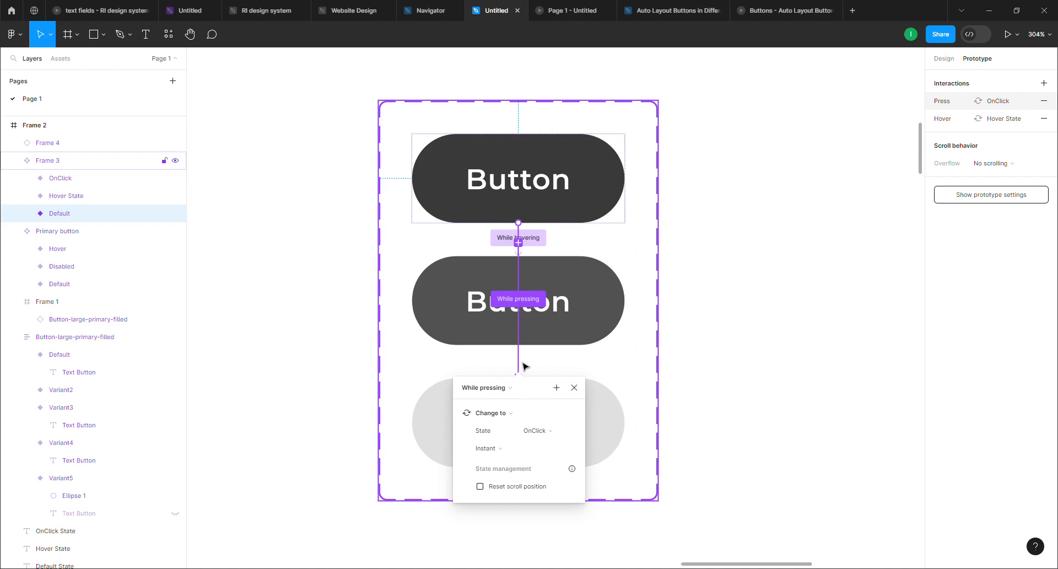
key(Escape)
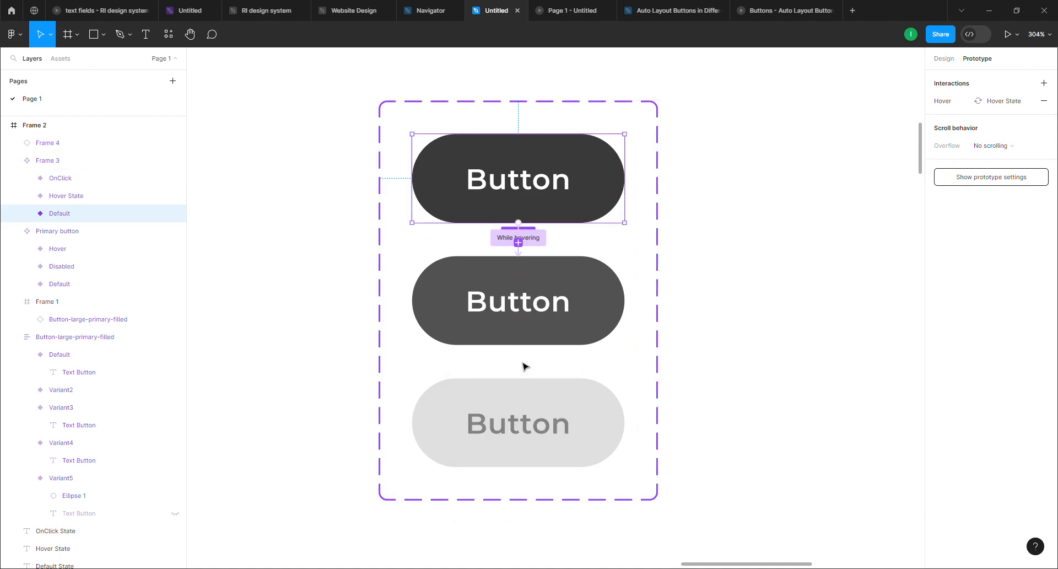
- Add an on-click interaction changing the Hover State variant to OnClick, and test the standalone button in the prototype preview
click(556, 333)
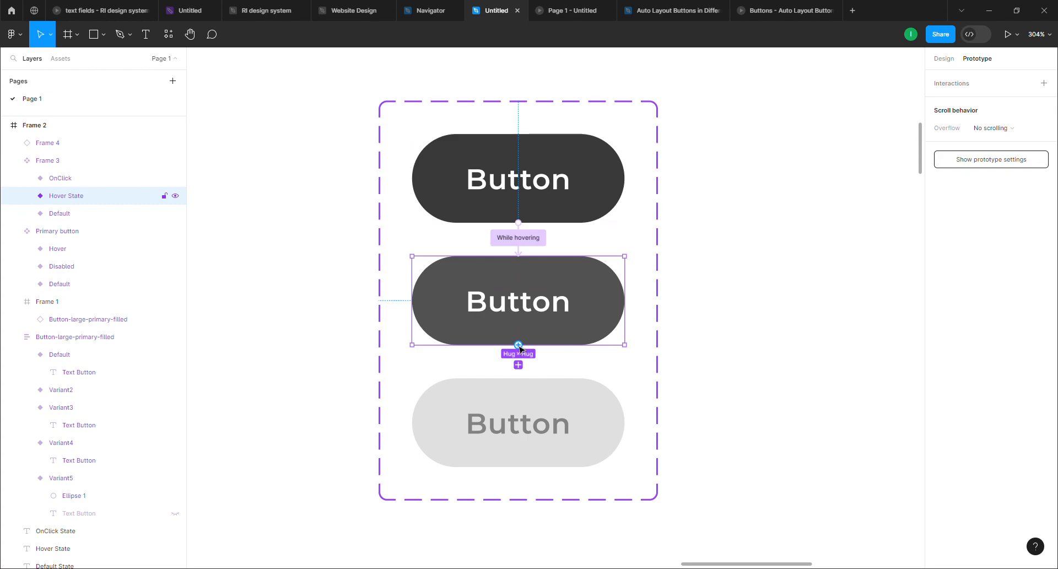
drag(519, 346, 518, 401)
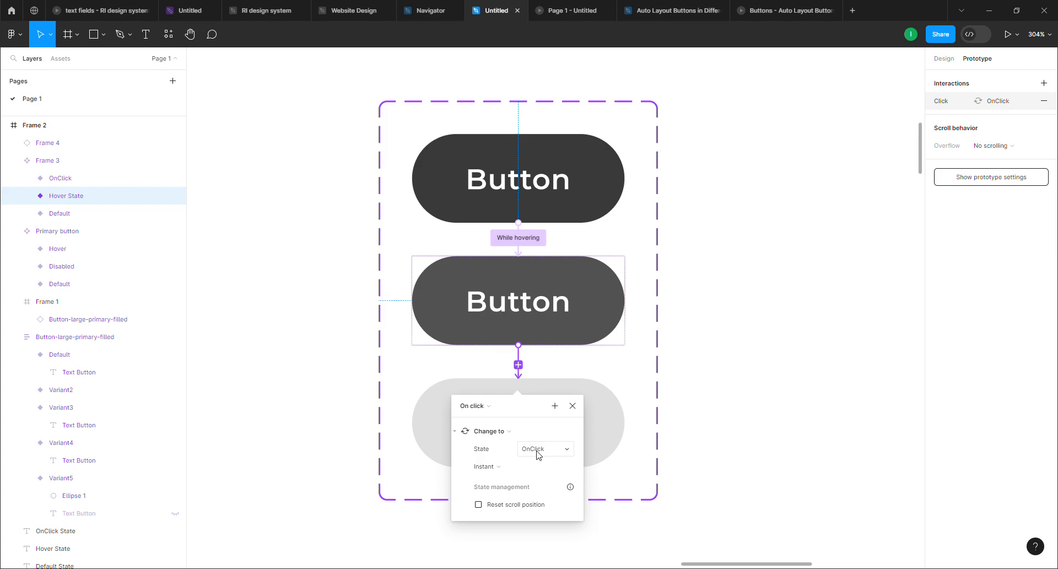
click(570, 11)
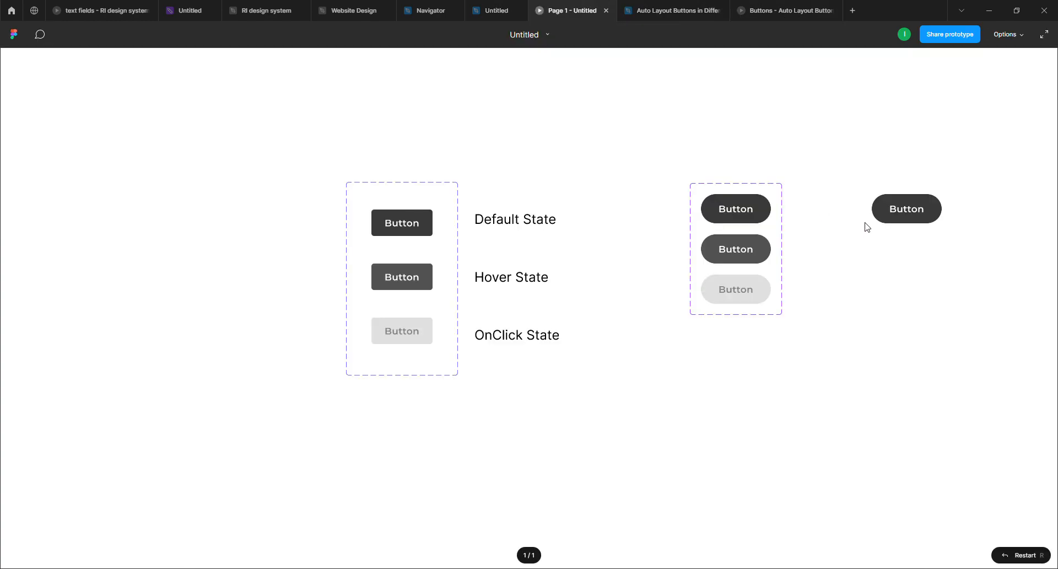
click(923, 218)
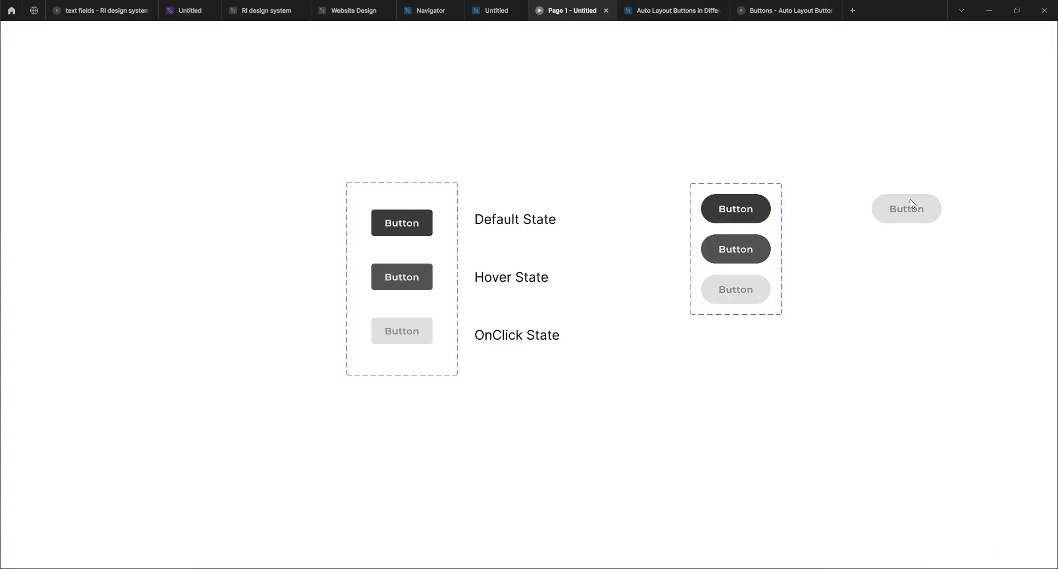
- Return to the design file and set the trigger of the Hover State variant's interaction to While pressing, keeping Change to OnClick
click(496, 11)
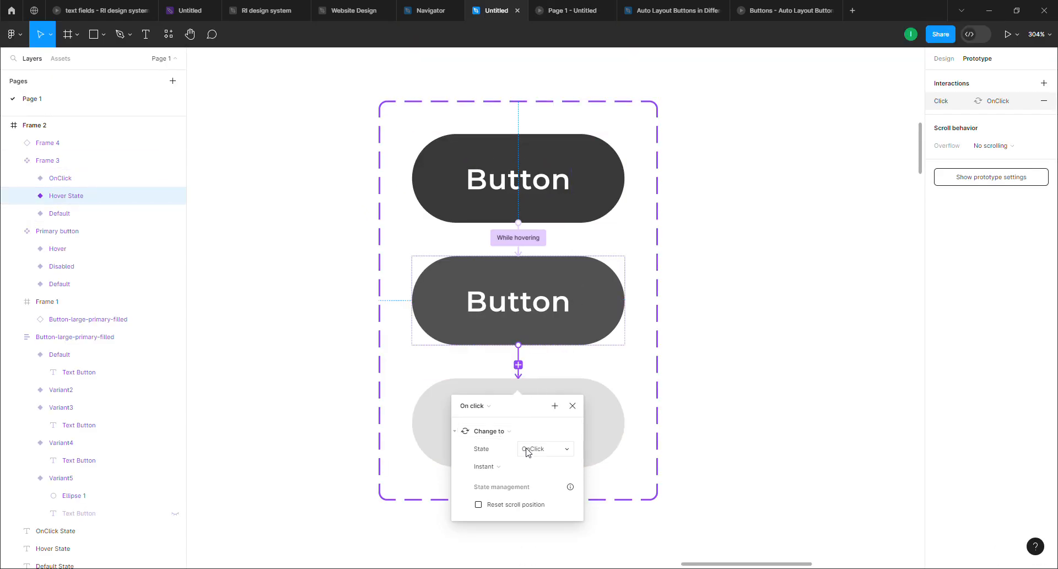
click(500, 435)
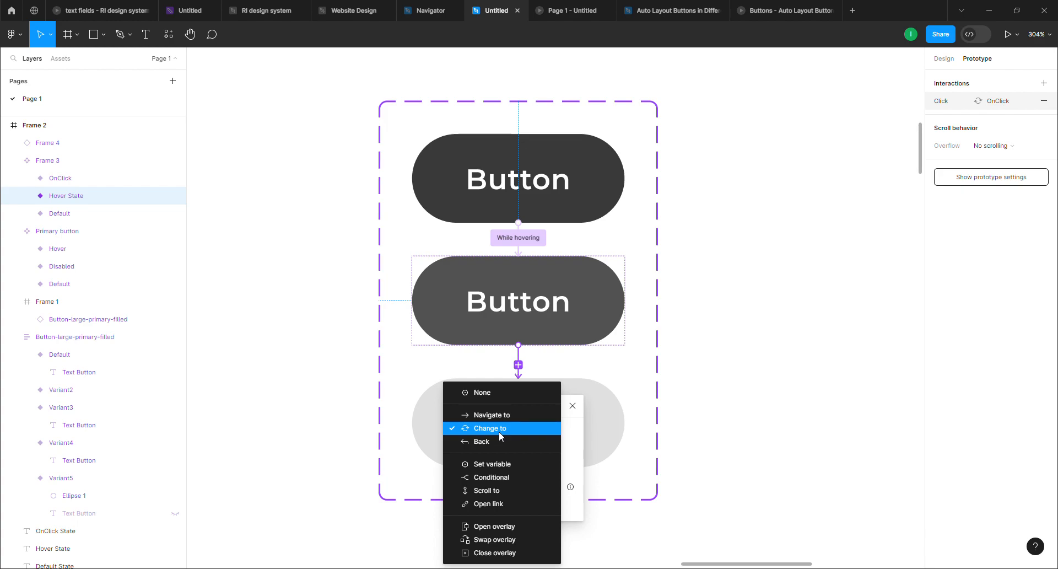
click(498, 428)
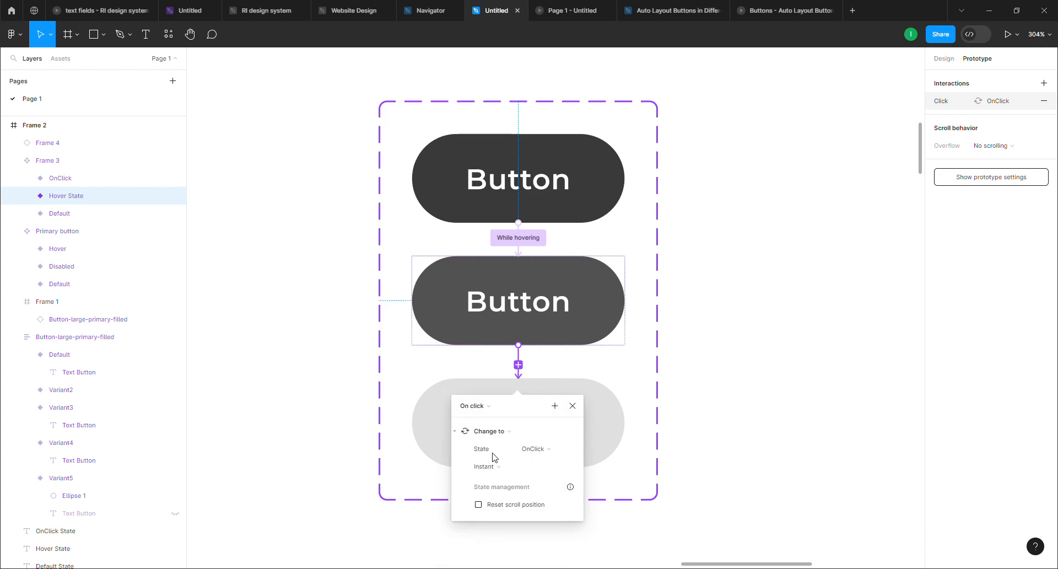
click(490, 408)
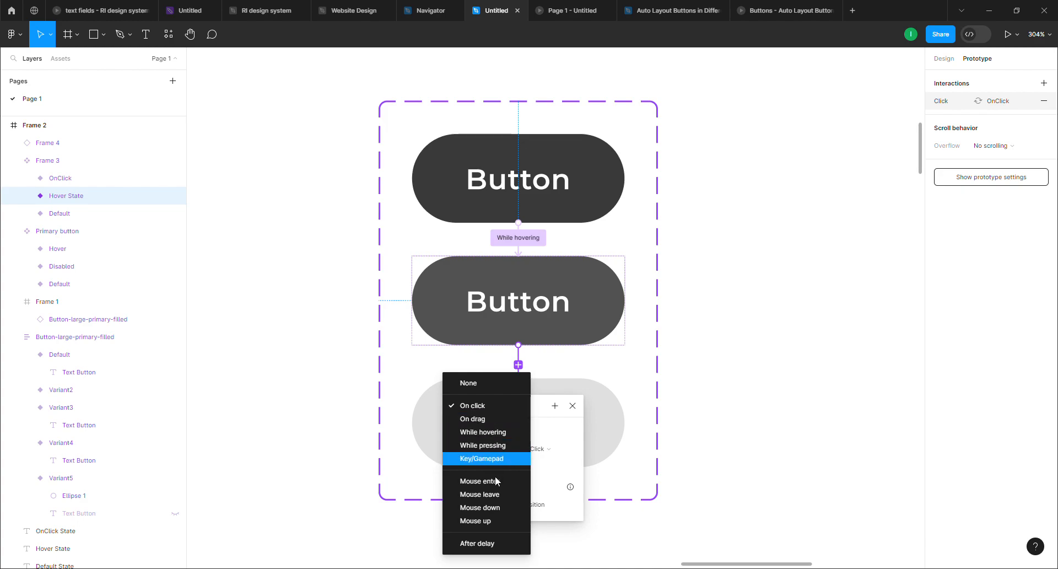
click(494, 445)
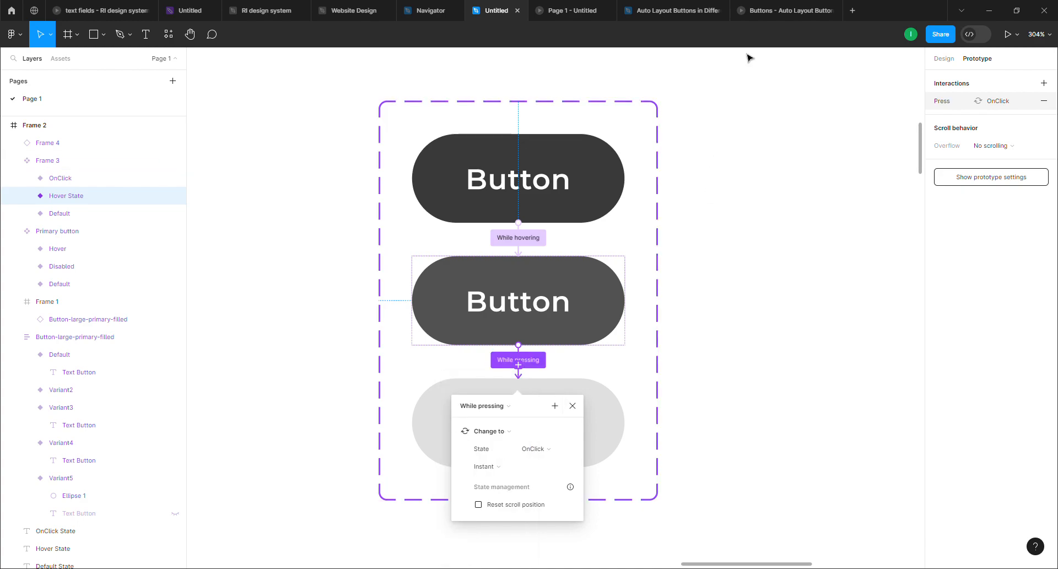
- Check the interactions of the Default and Hover State variants and view the standalone button in the prototype preview
click(544, 160)
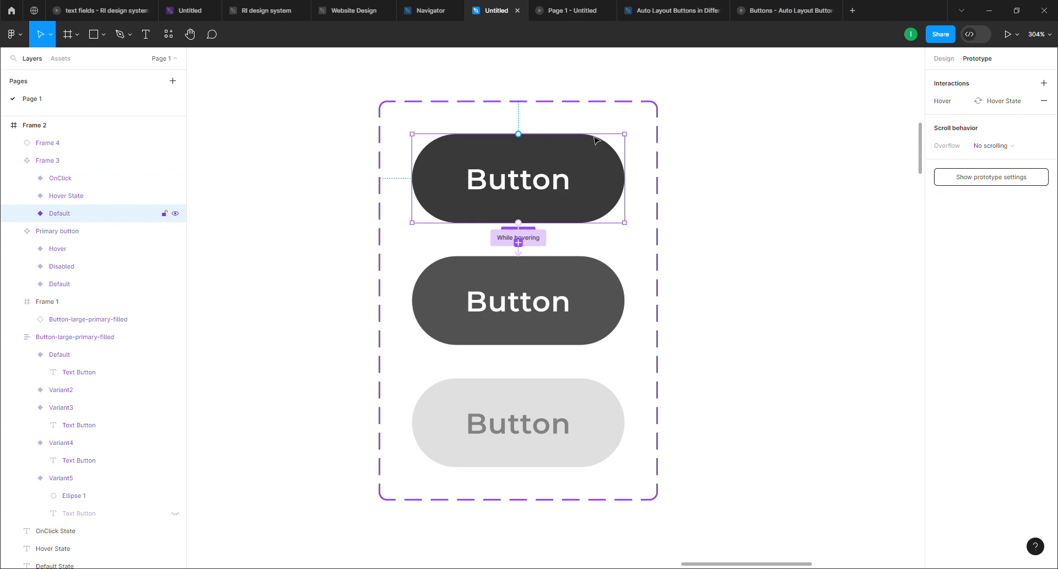
click(1008, 34)
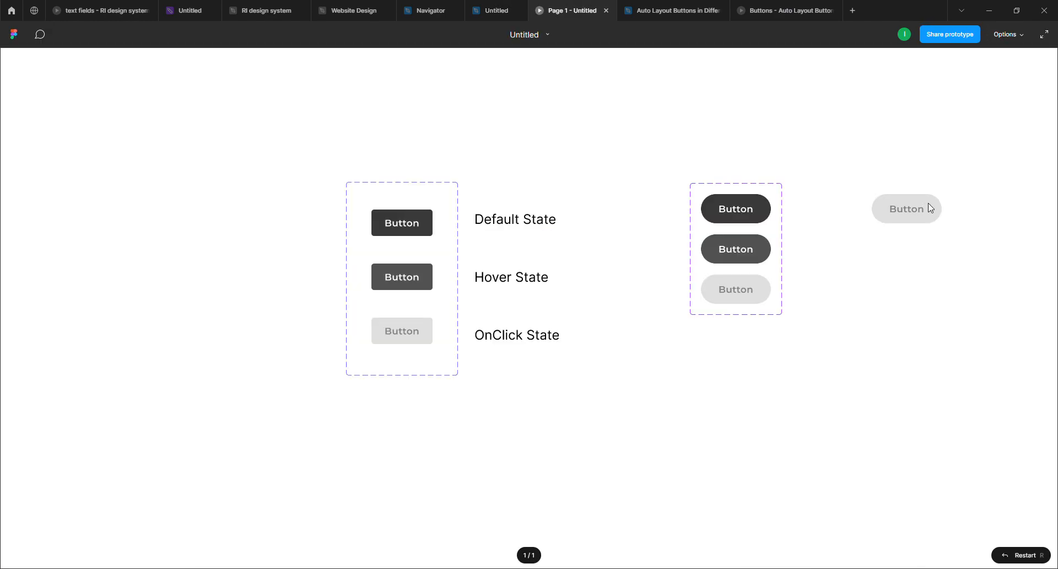
click(507, 14)
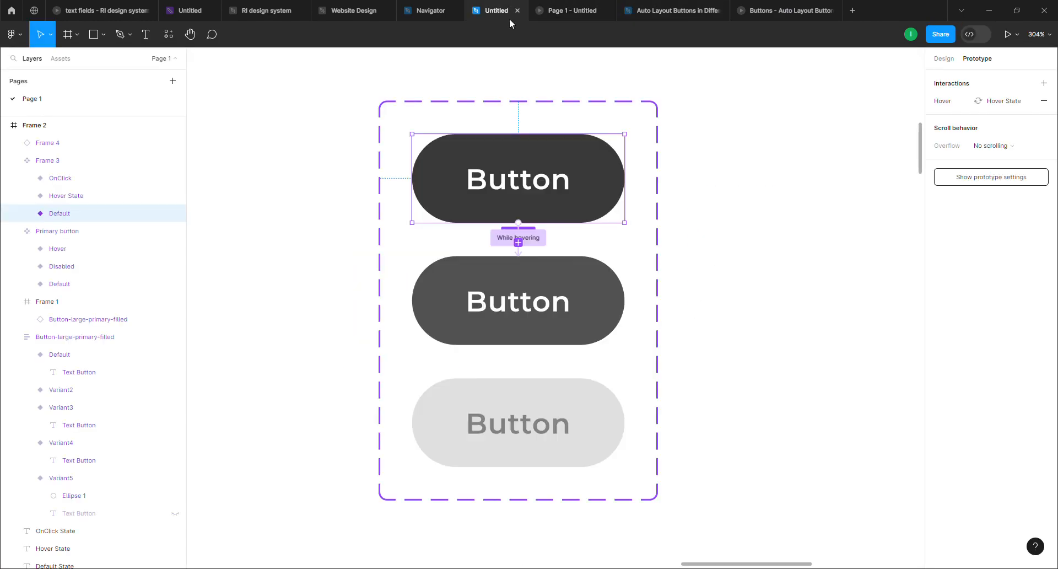
click(548, 266)
click(1013, 32)
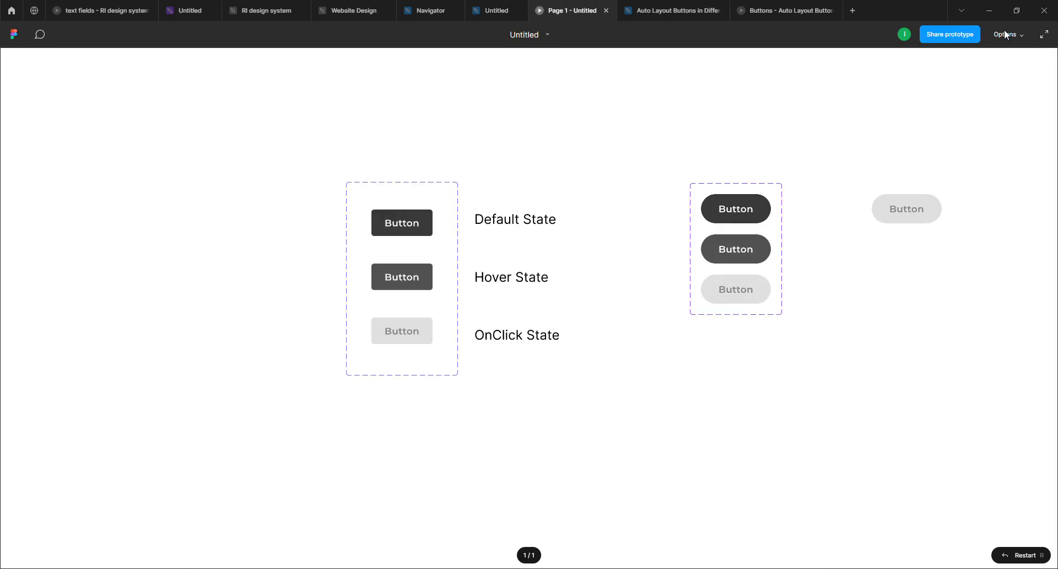
- Close the open prototype preview and launch a fresh one from the Untitled design file
click(524, 7)
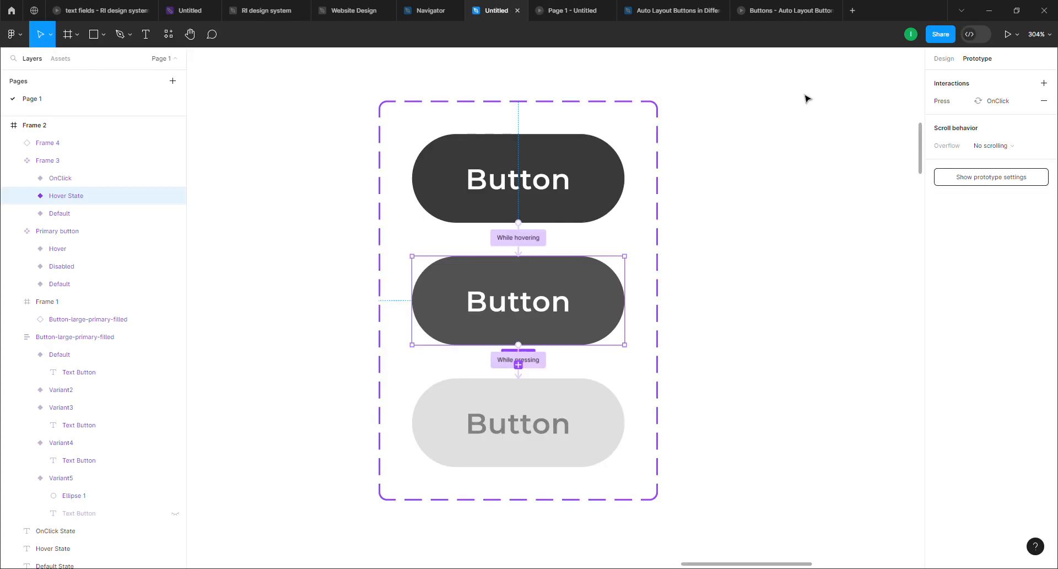
click(606, 4)
click(606, 10)
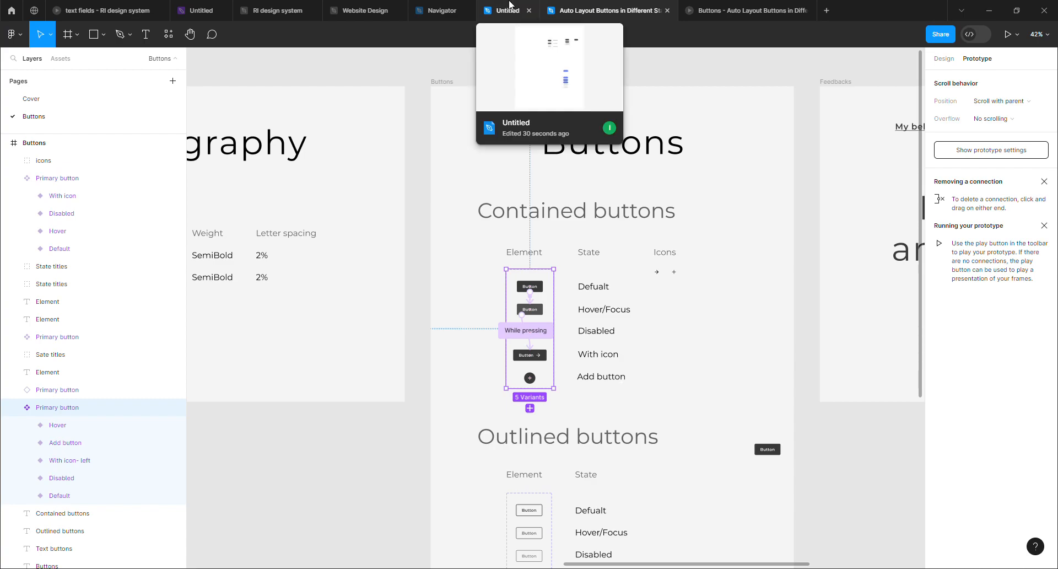
click(504, 11)
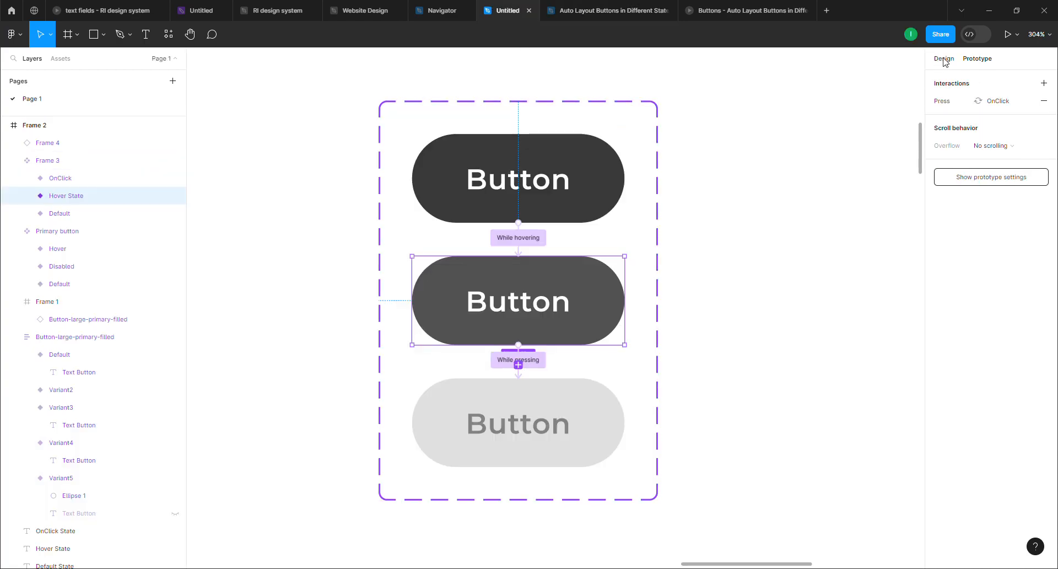
click(1009, 34)
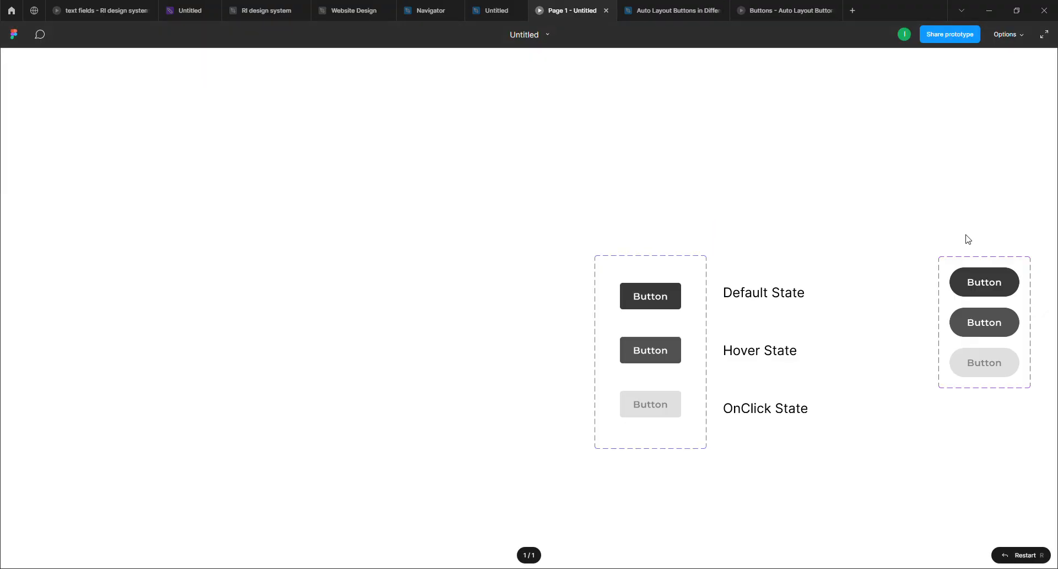
- Test the hover and press behaviour of the standalone rounded button in the fresh preview
drag(908, 283, 498, 248)
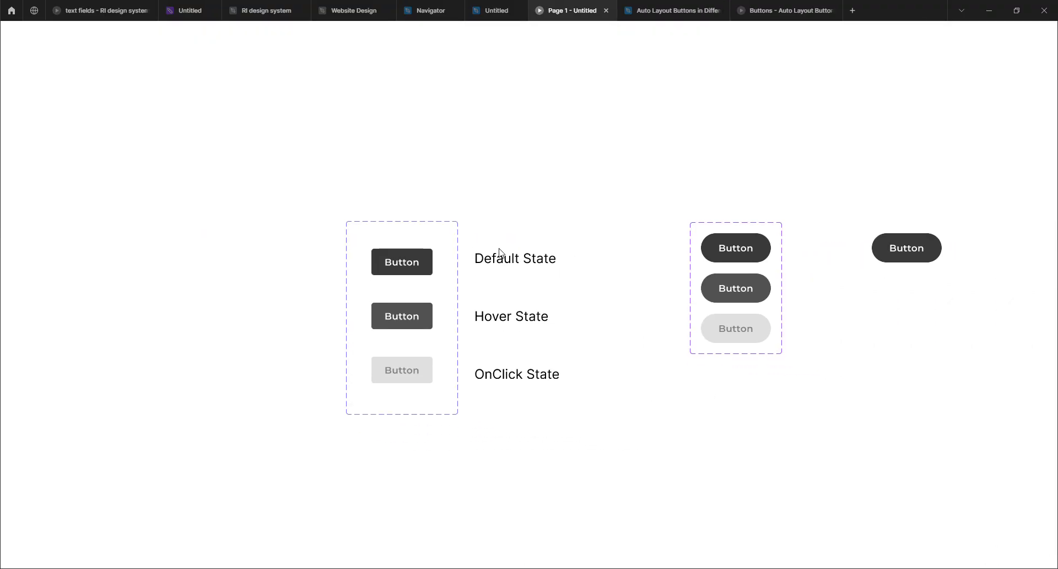
click(893, 256)
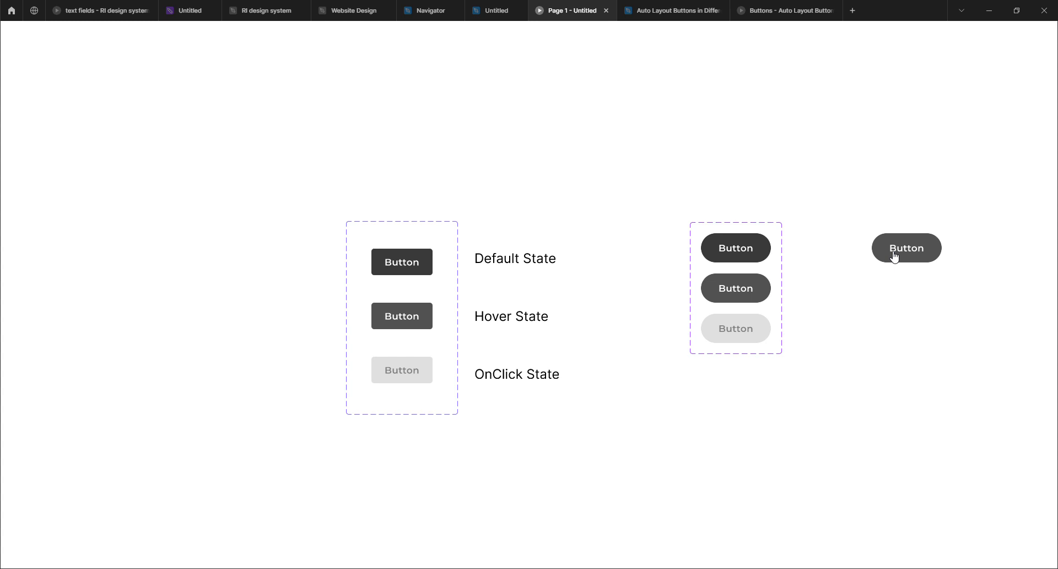
click(894, 256)
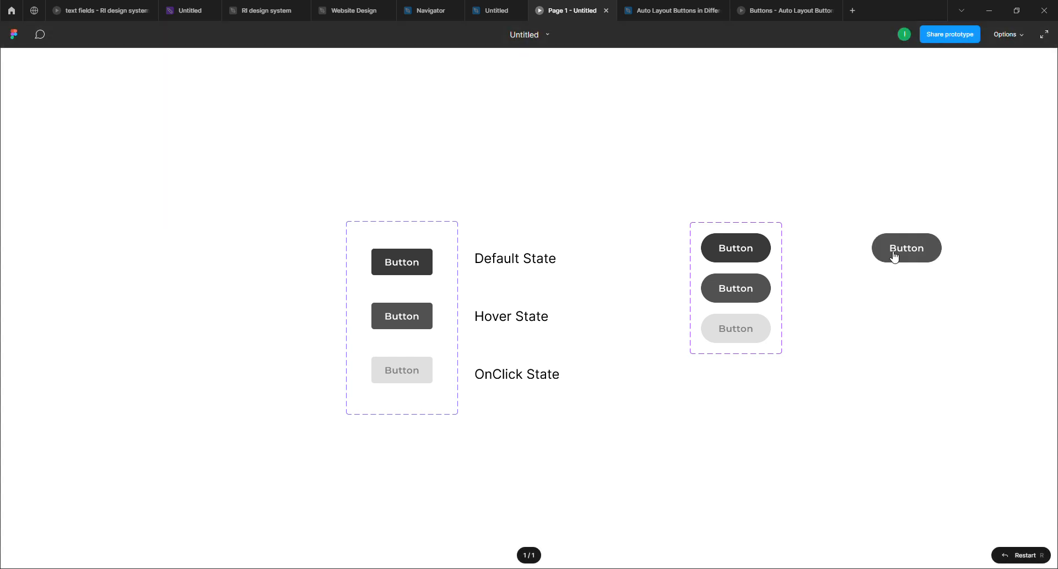